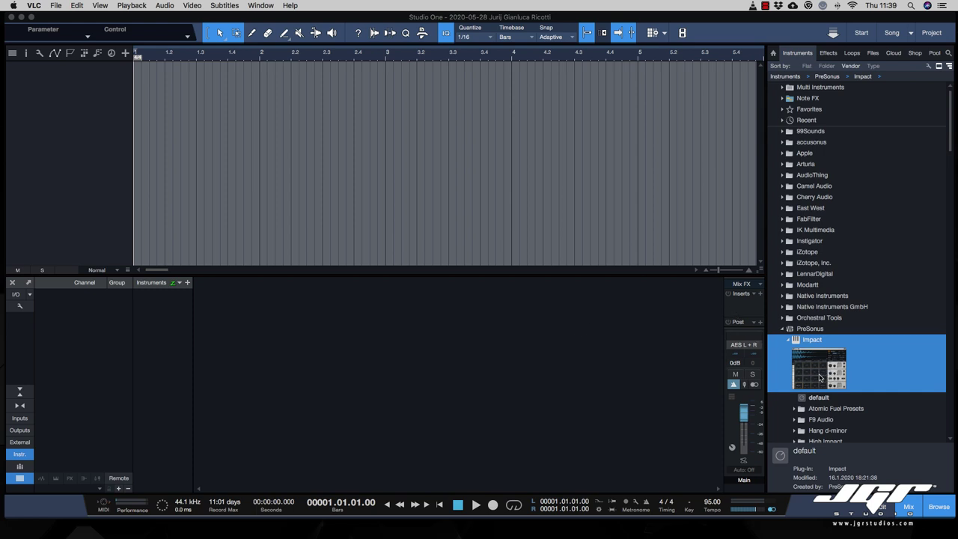
Add the Impact drum sampler as a new instrument track and load its Base Kit preset.
left_click_drag(826, 377, 383, 162)
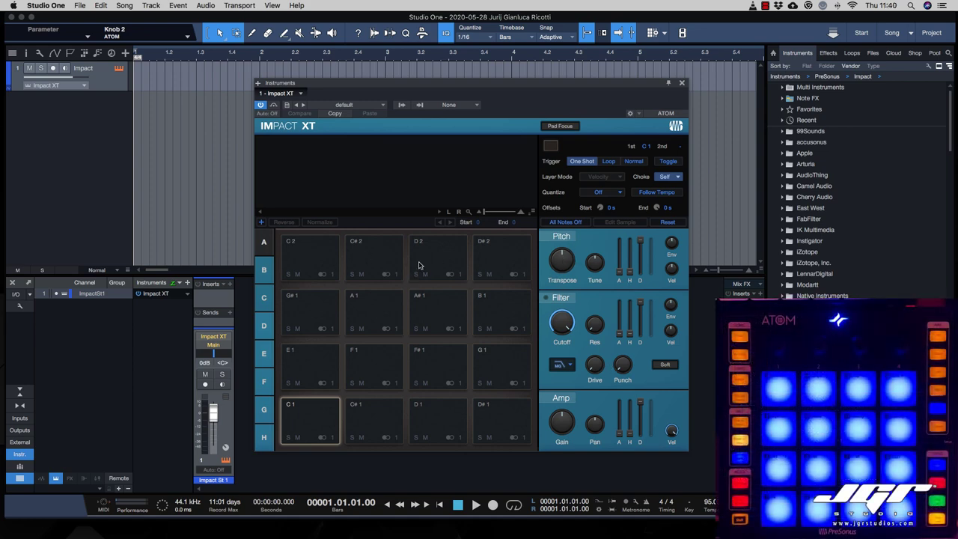
mouse_move(392, 89)
left_mouse_down()
mouse_move(375, 126)
mouse_move(390, 89)
mouse_move(402, 88)
left_mouse_up()
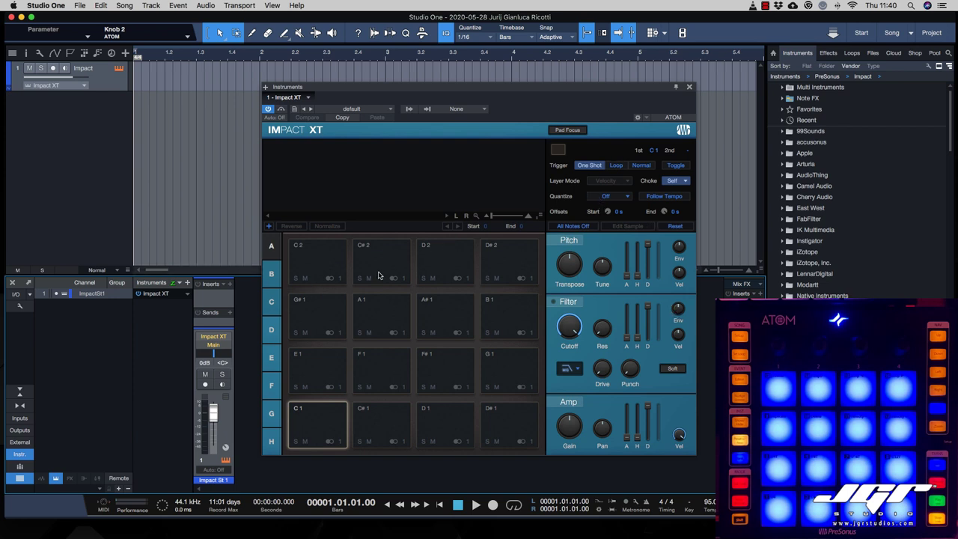
left_click(387, 110)
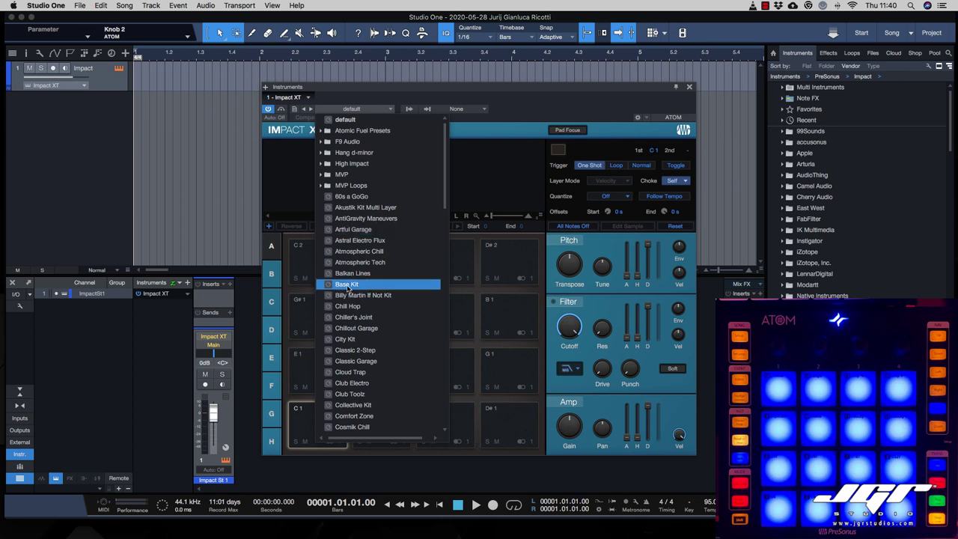
left_click(347, 288)
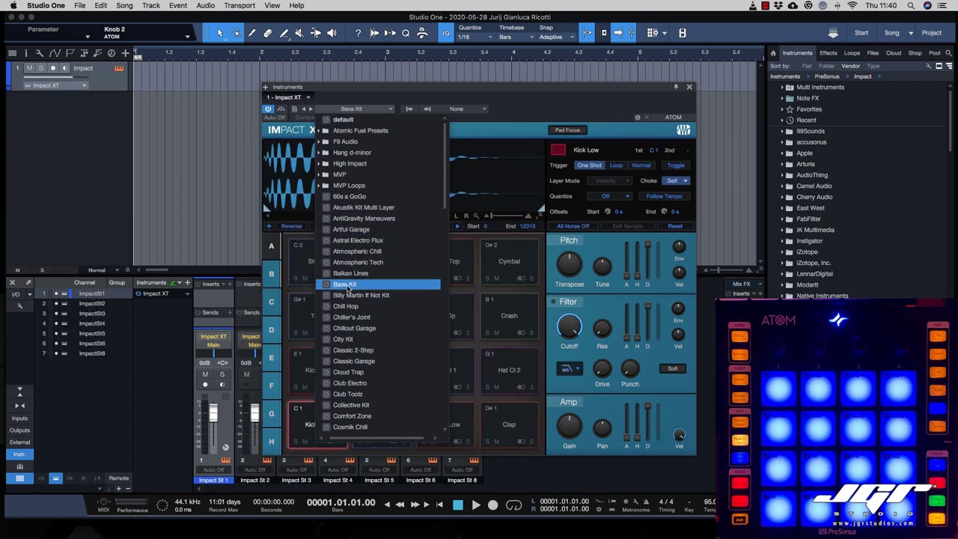
left_click(518, 118)
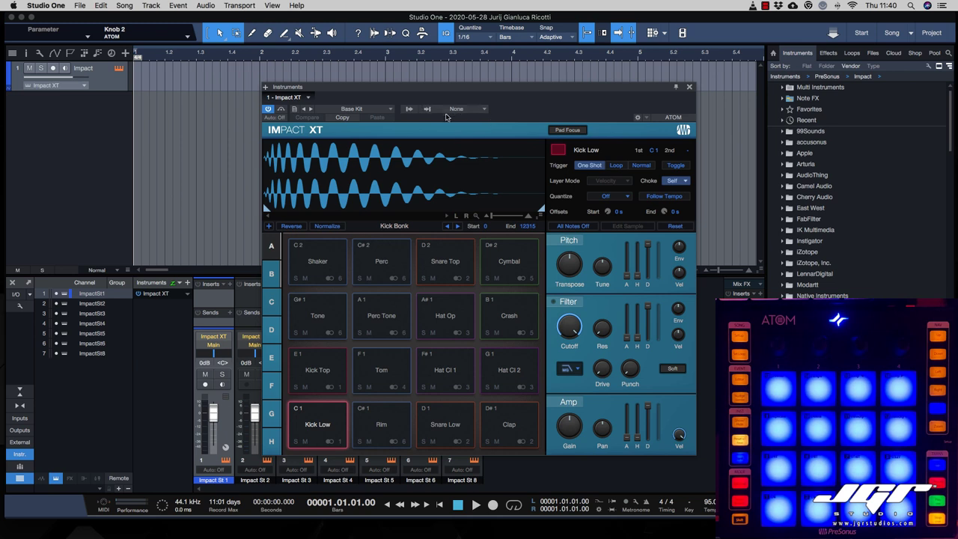
Set the Impact XT's note input to ATOM and audition the Perc Tone and Kick Low pads.
left_click(460, 109)
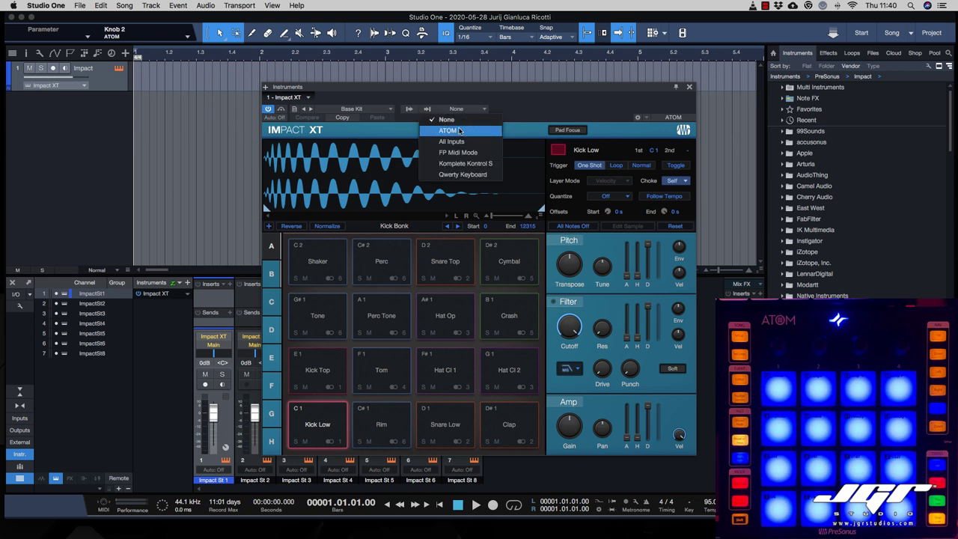
left_click(460, 131)
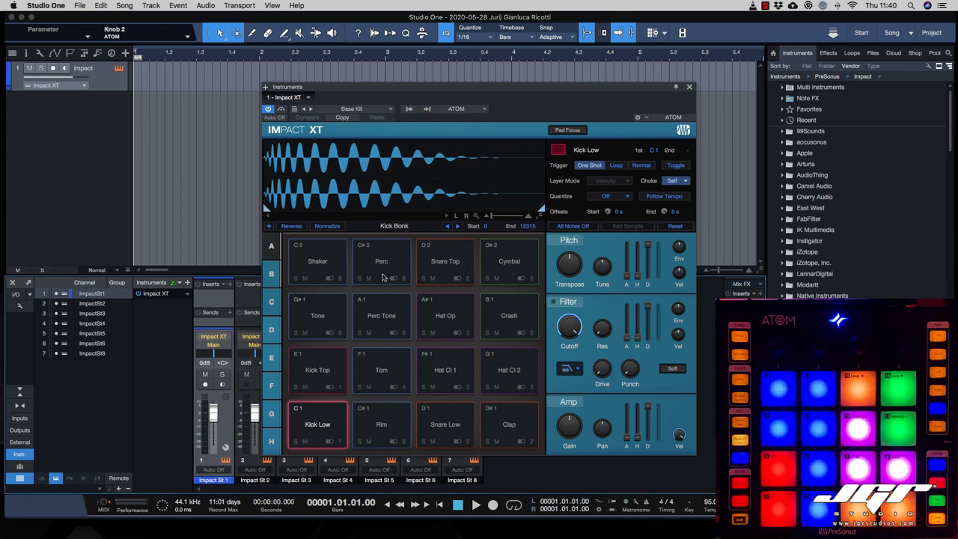
left_click(376, 325)
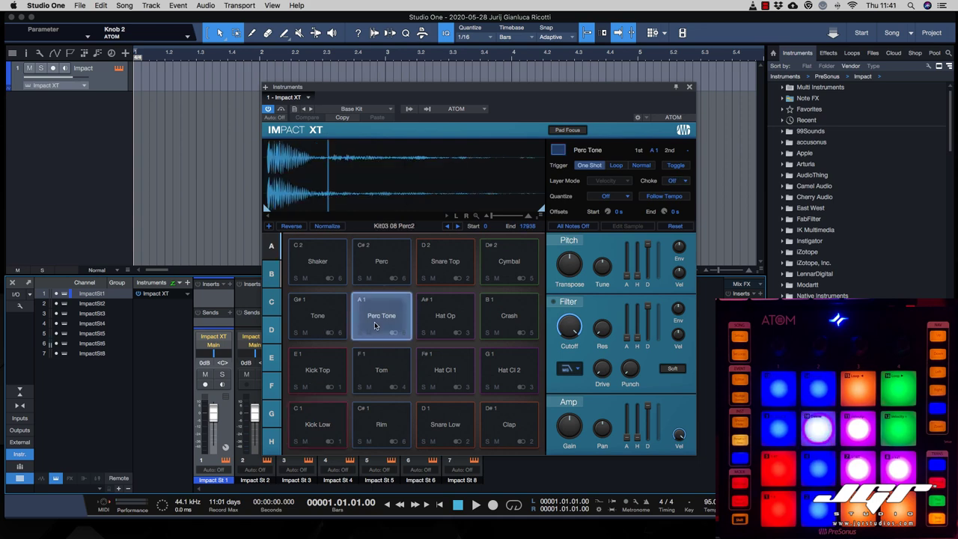
left_click(313, 429)
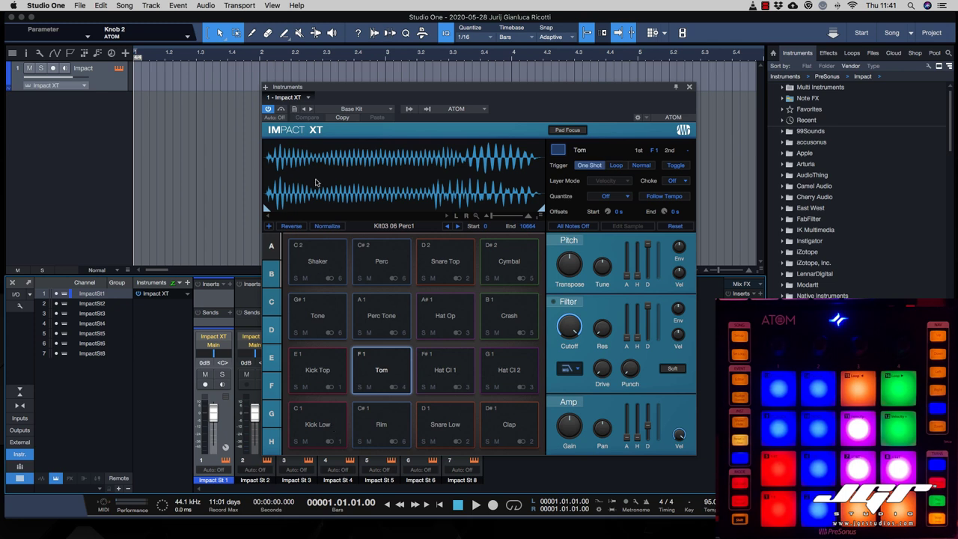
mouse_move(269, 208)
left_mouse_down()
mouse_move(343, 209)
mouse_move(265, 209)
left_mouse_up()
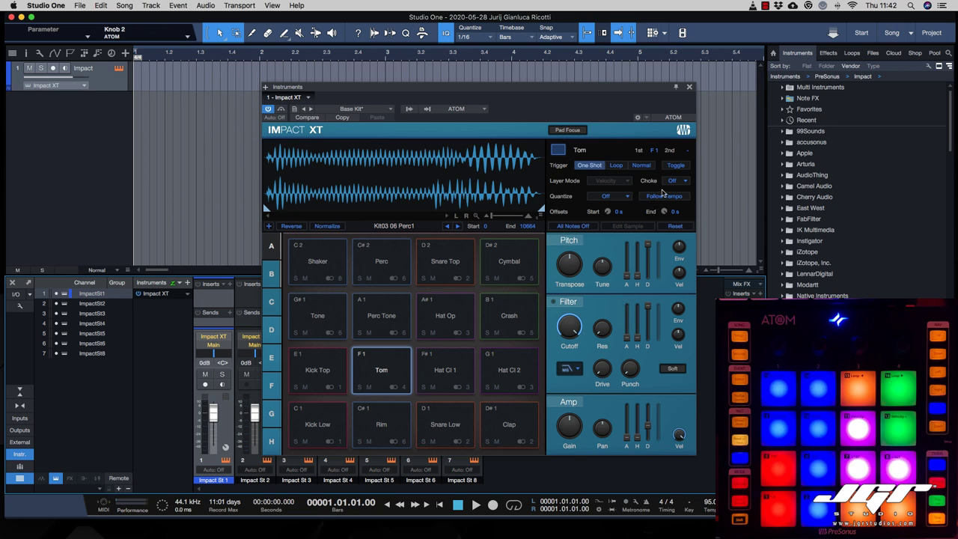
Cycle the Impact XT colour theme to bright orange-red and shift its window slightly.
left_click(684, 130)
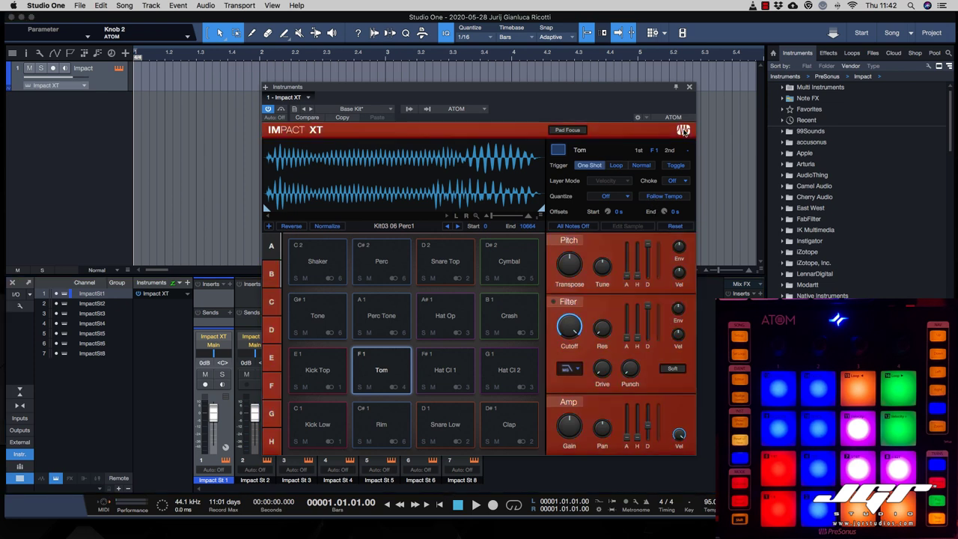
left_click(684, 130)
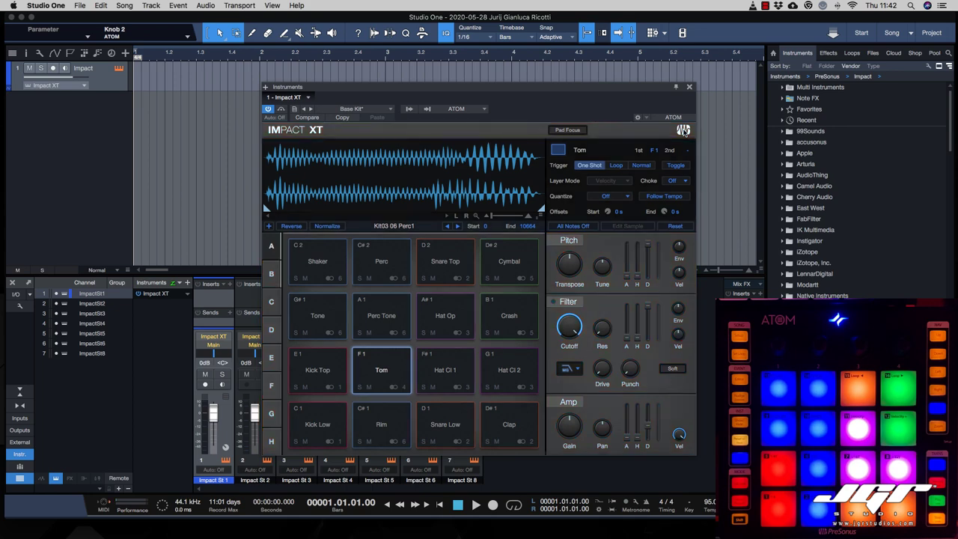
left_click(684, 130)
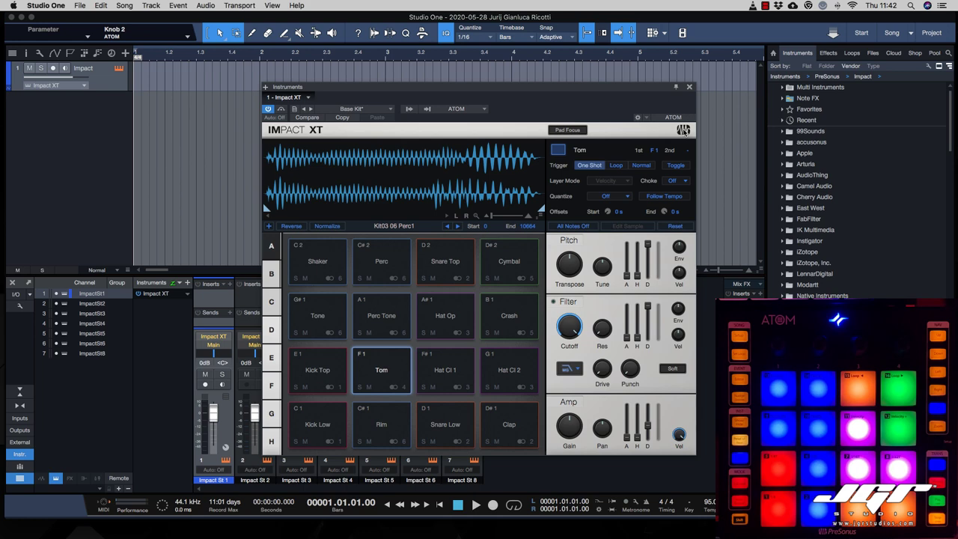
left_click(684, 131)
left_click(683, 131)
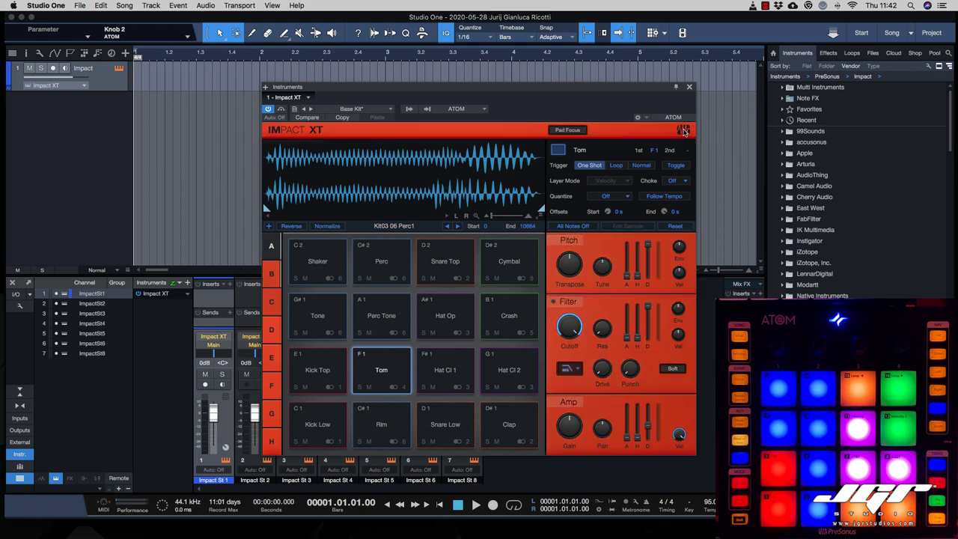
left_click_drag(589, 90, 577, 79)
Select the Tom pad and trim its sample start to 126, where the audible sound begins.
left_click(301, 416)
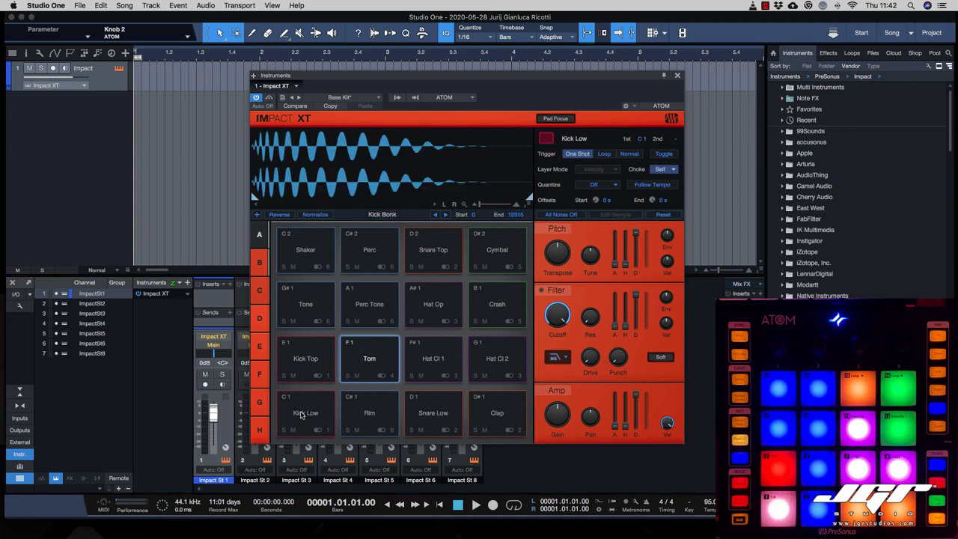
left_click(328, 369)
left_click(381, 364)
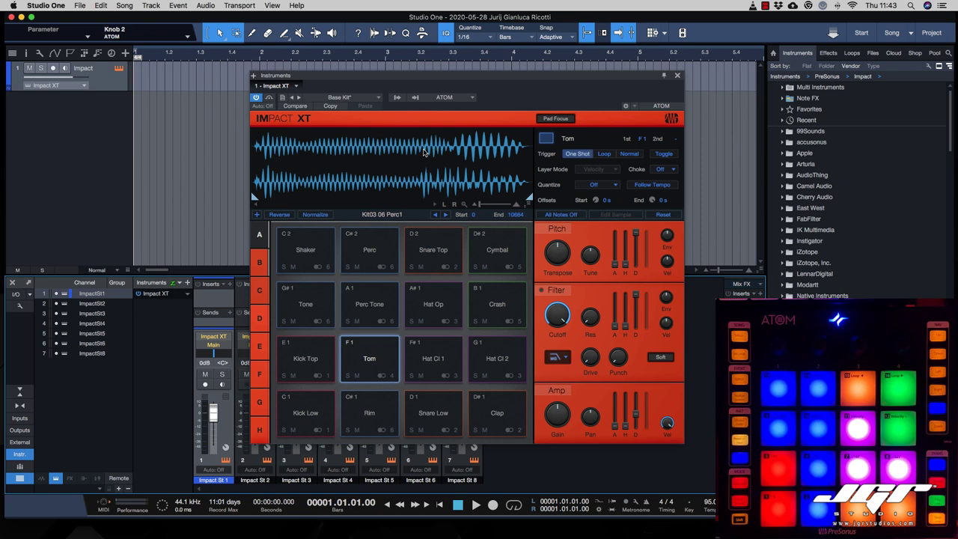
left_click_drag(481, 208, 506, 208)
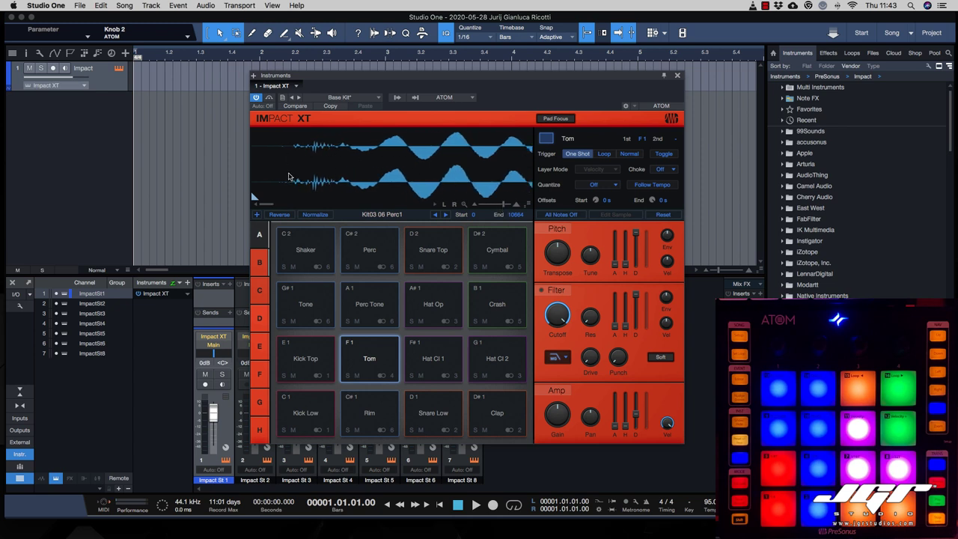
left_click_drag(253, 199, 294, 199)
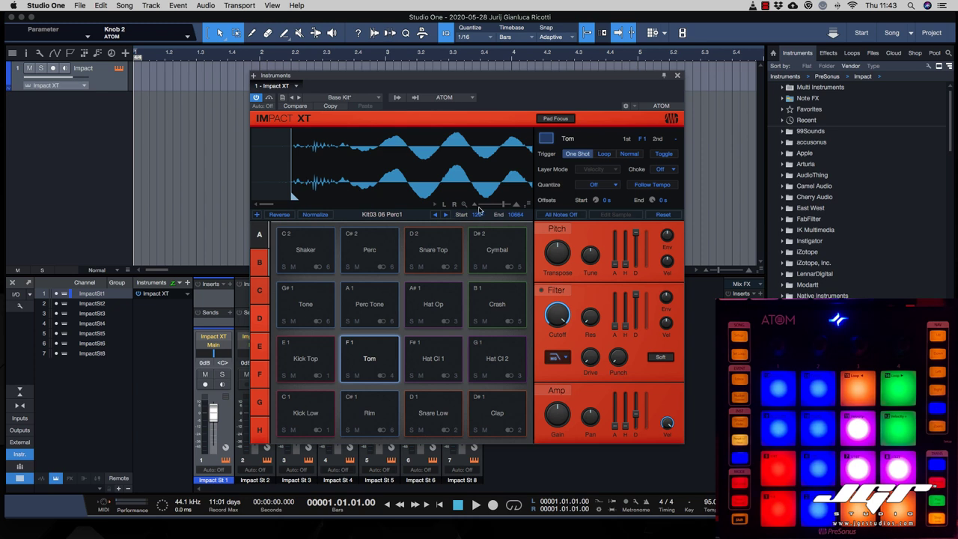
mouse_move(504, 205)
left_mouse_down()
mouse_move(486, 212)
mouse_move(514, 206)
left_mouse_up()
Audition the Kick Low, Kick Top, Rim and Perc Tone pads and the trimmed Tom pad.
left_click(304, 422)
left_click(320, 362)
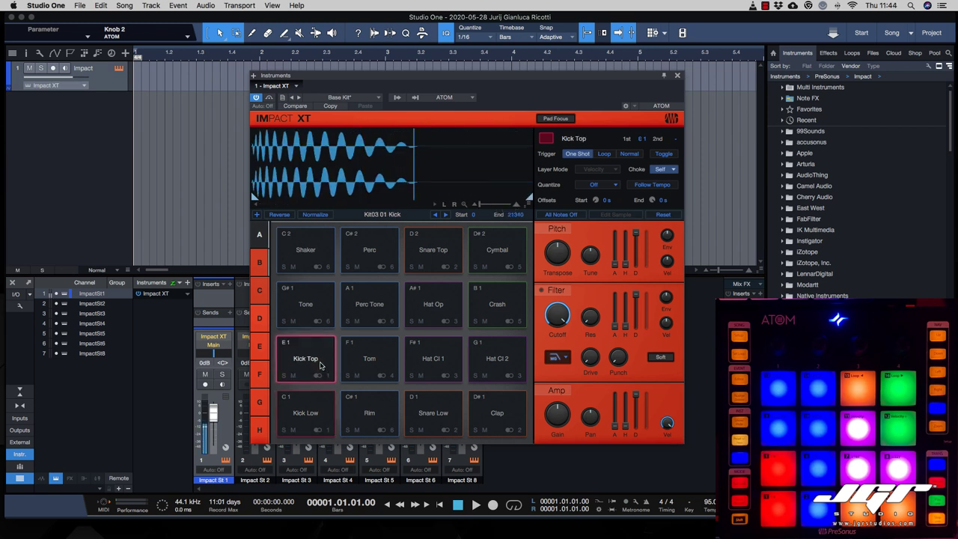
left_click(380, 401)
left_click(381, 377)
left_click(372, 361)
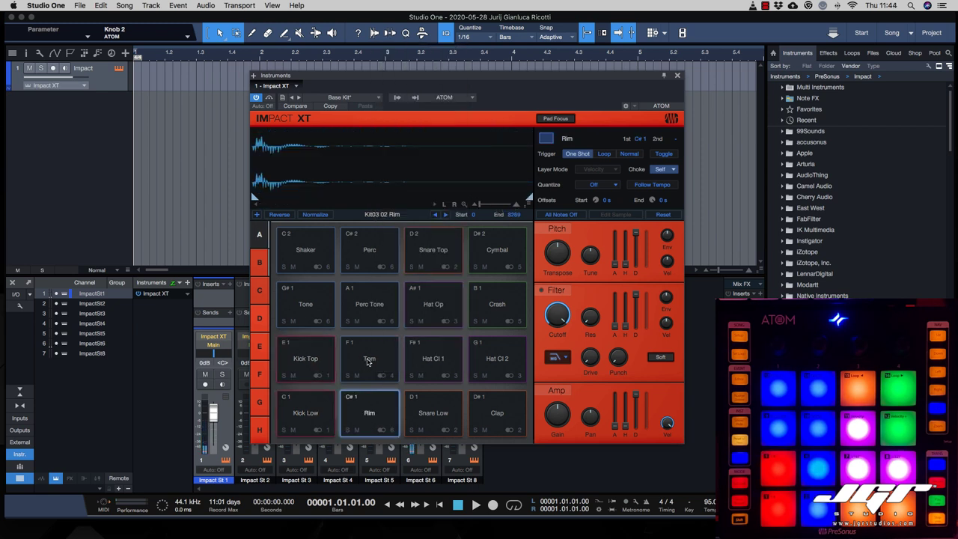
left_click(369, 362)
left_click(370, 322)
left_click(369, 358)
left_click(369, 358)
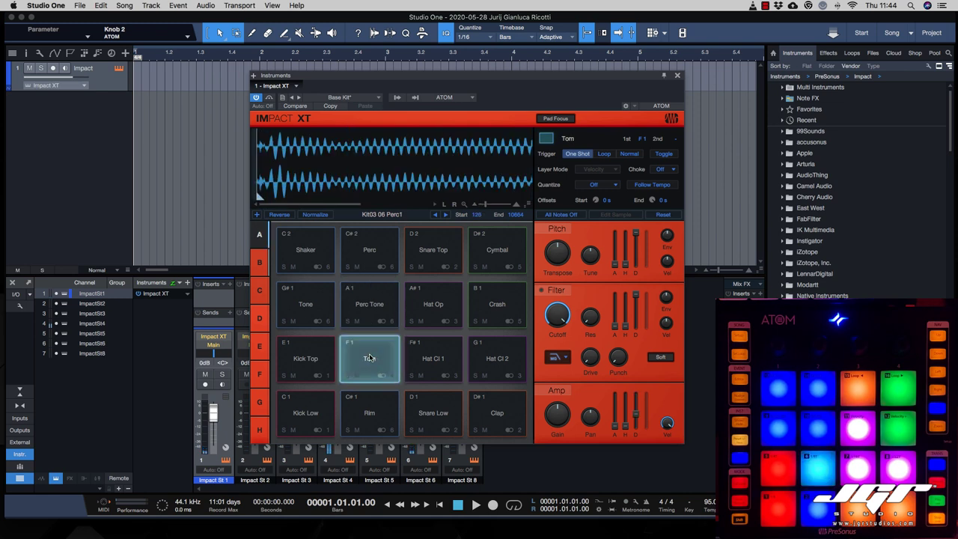
left_click(369, 358)
left_click(369, 357)
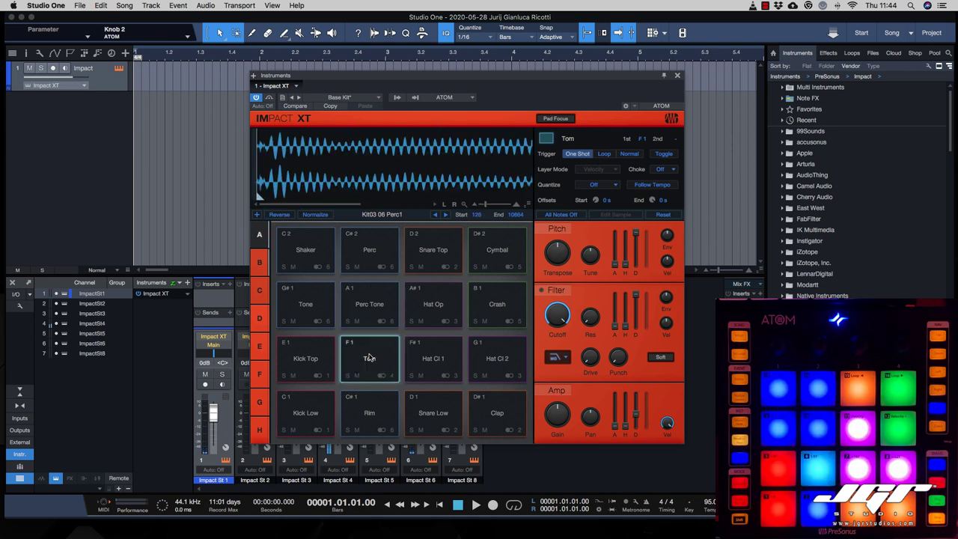
left_click(369, 357)
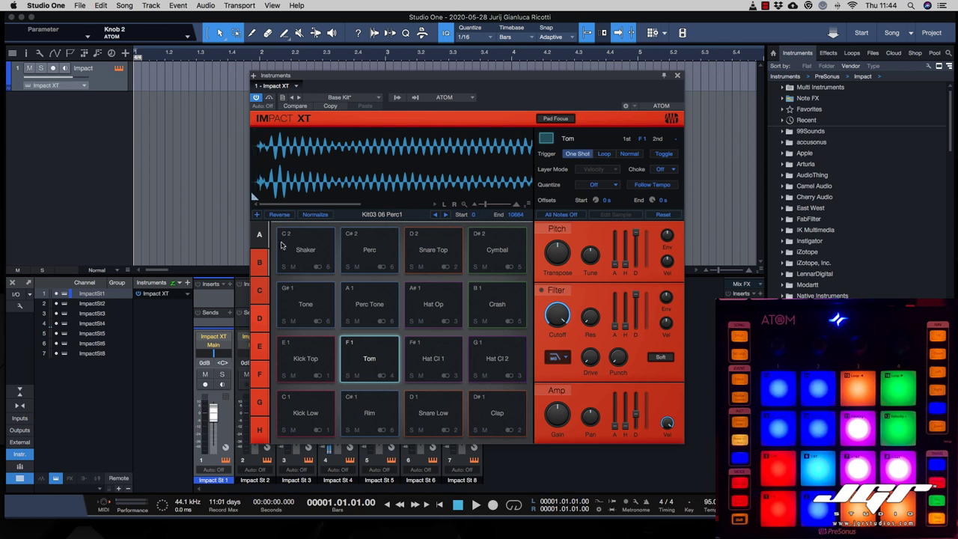
Audition the untrimmed Tom pad, trim its sample start to 104 and play it again.
left_click(364, 344)
left_click(366, 344)
left_click(367, 344)
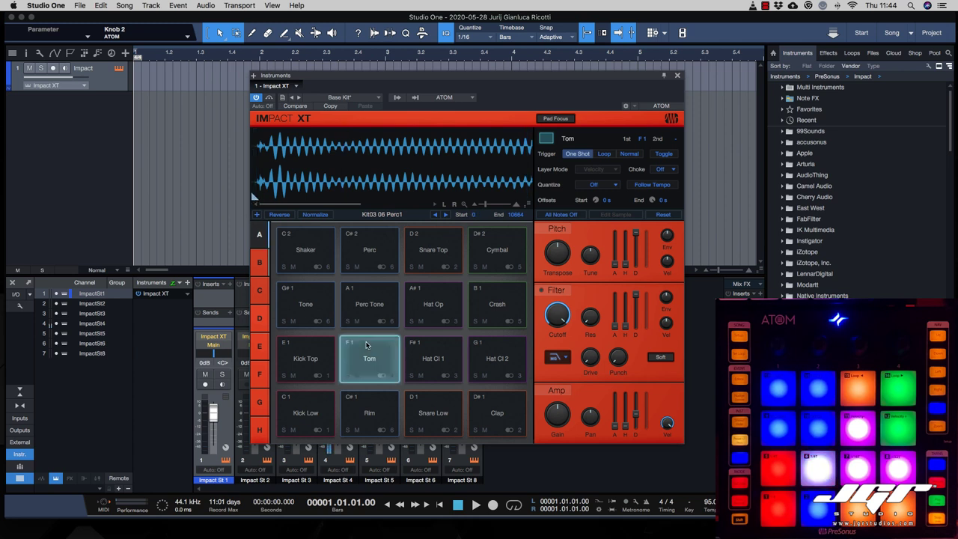
left_click(367, 345)
left_click(367, 345)
left_click(367, 345)
left_click_drag(255, 197, 259, 198)
left_click(359, 364)
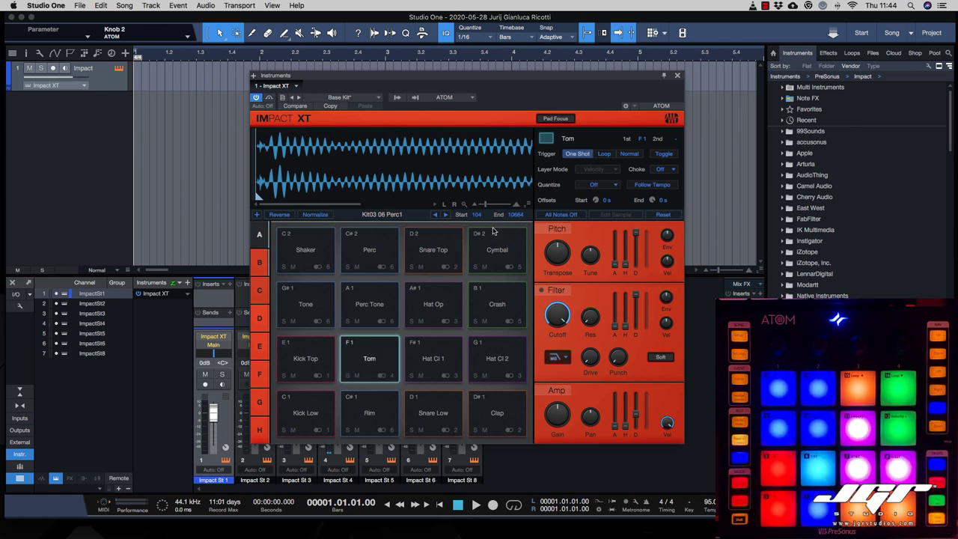
Switch Normalize and Reverse on and off for the Tom sample, and open and cancel the add-sample file dialog.
left_click_drag(527, 204, 527, 263)
left_click_drag(486, 206, 477, 208)
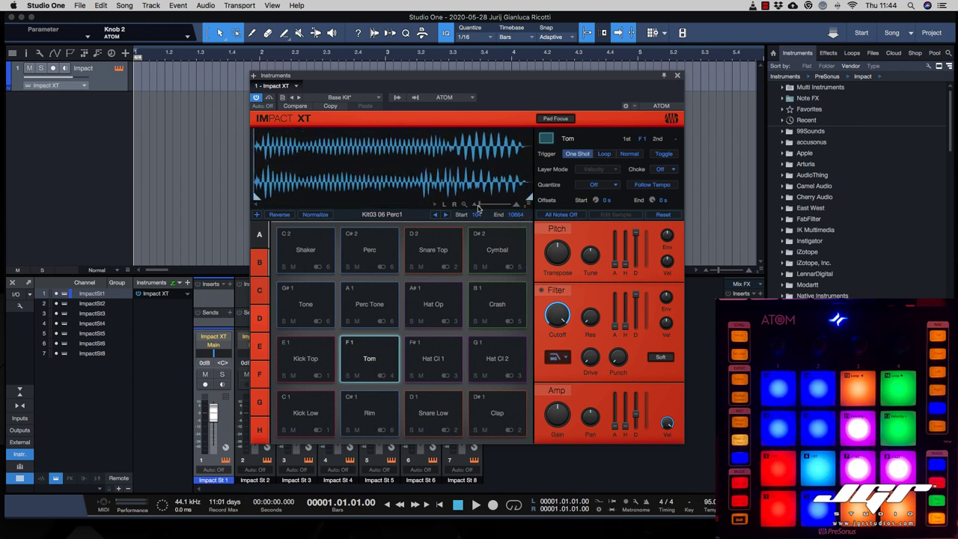
left_click(315, 218)
left_click(315, 219)
left_click(279, 216)
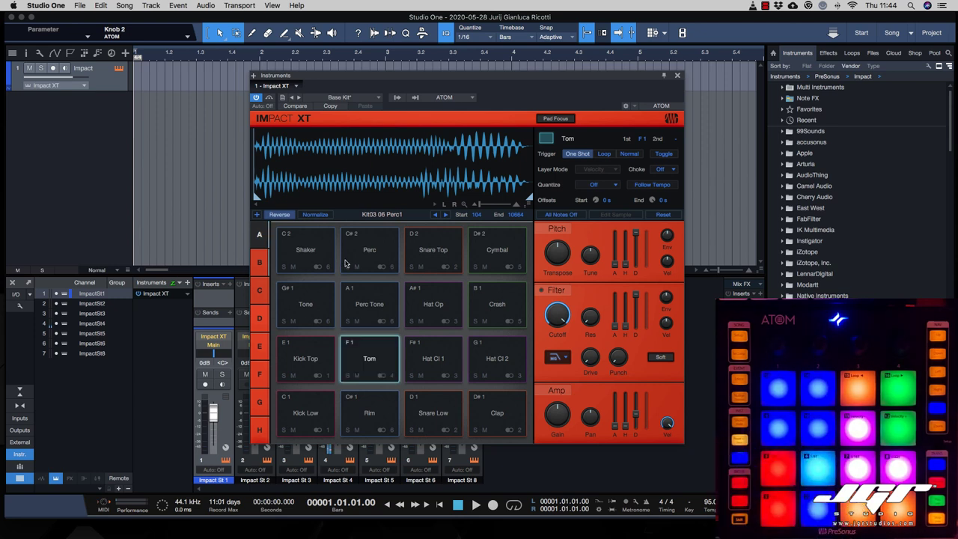
left_click(279, 216)
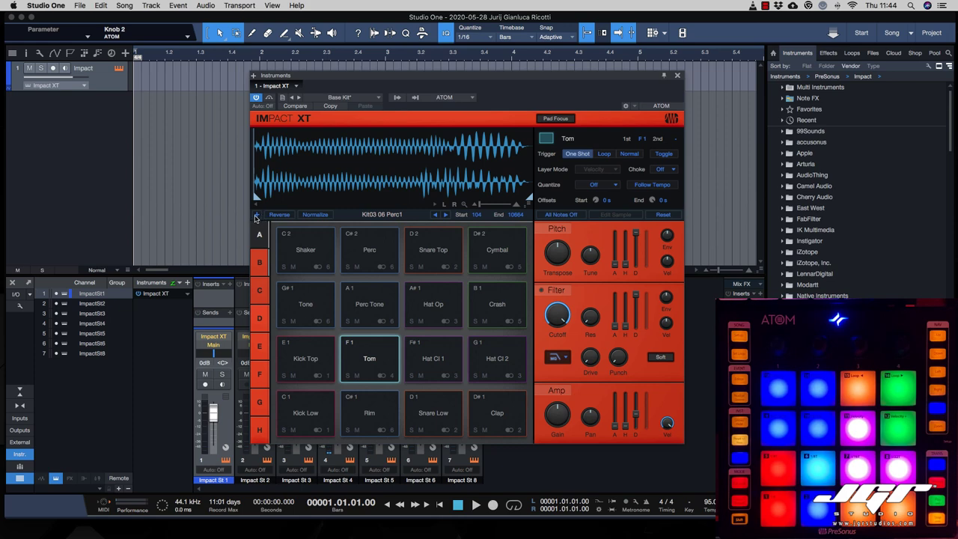
left_click(257, 215)
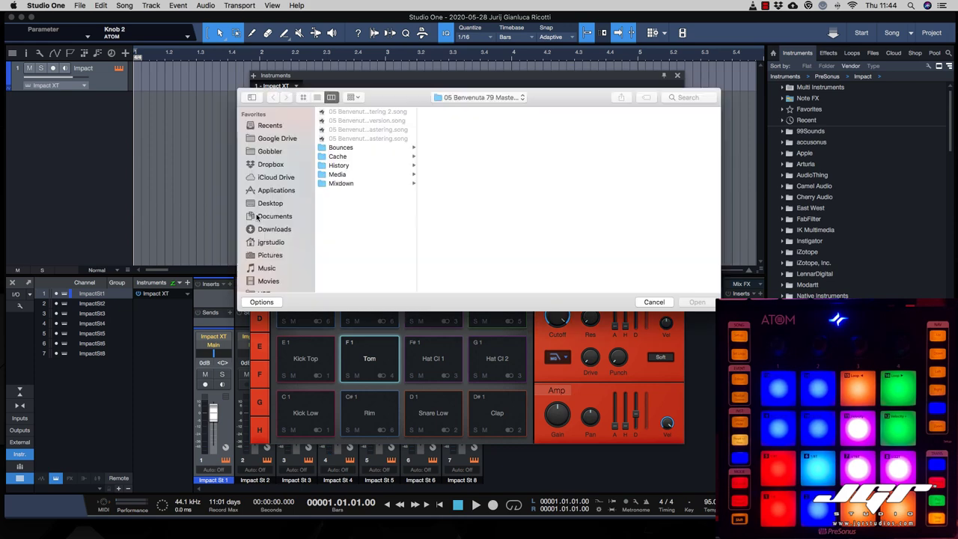
left_click(655, 302)
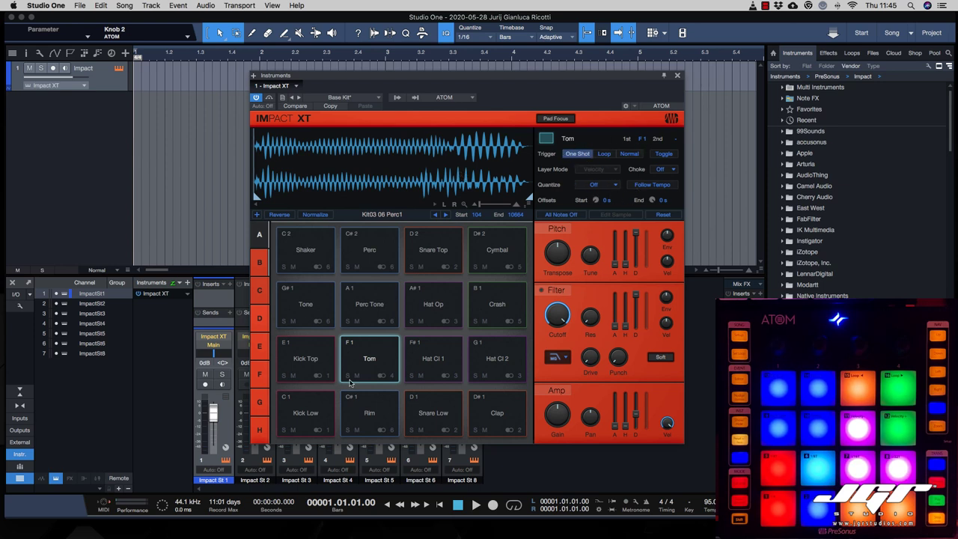
Select the Kick Low pad and try its Loop and Normal trigger modes.
left_click(318, 425)
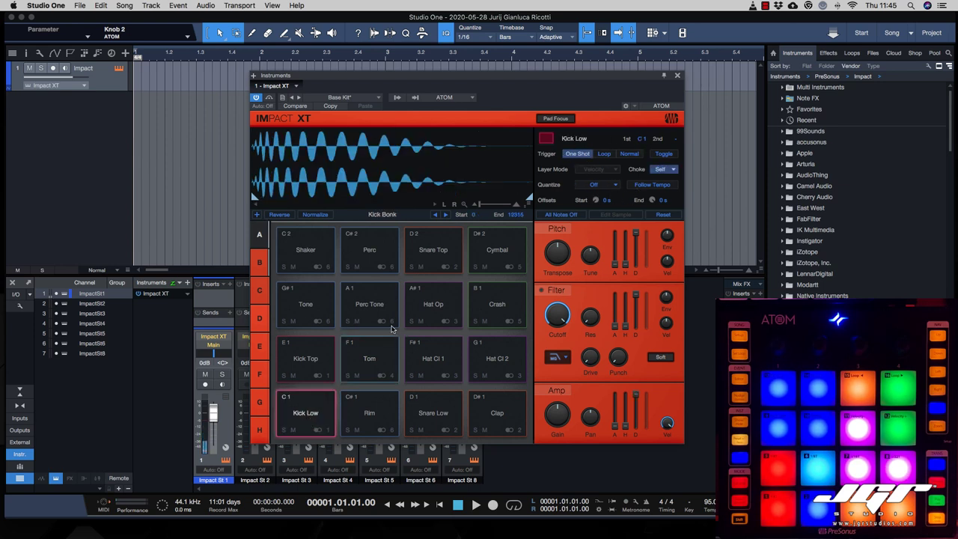
scroll(440, 201, "up", 5)
scroll(429, 206, "right", 5)
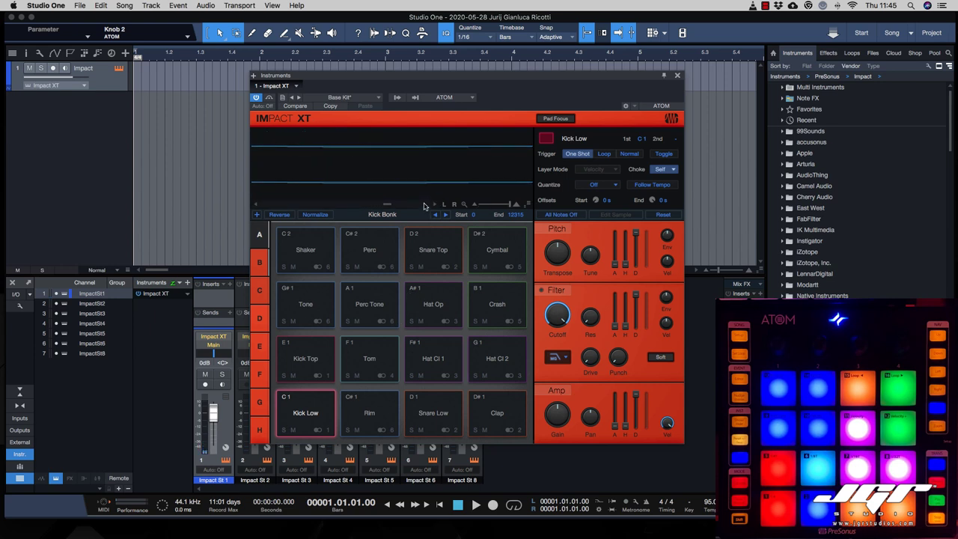
left_click_drag(510, 205, 451, 216)
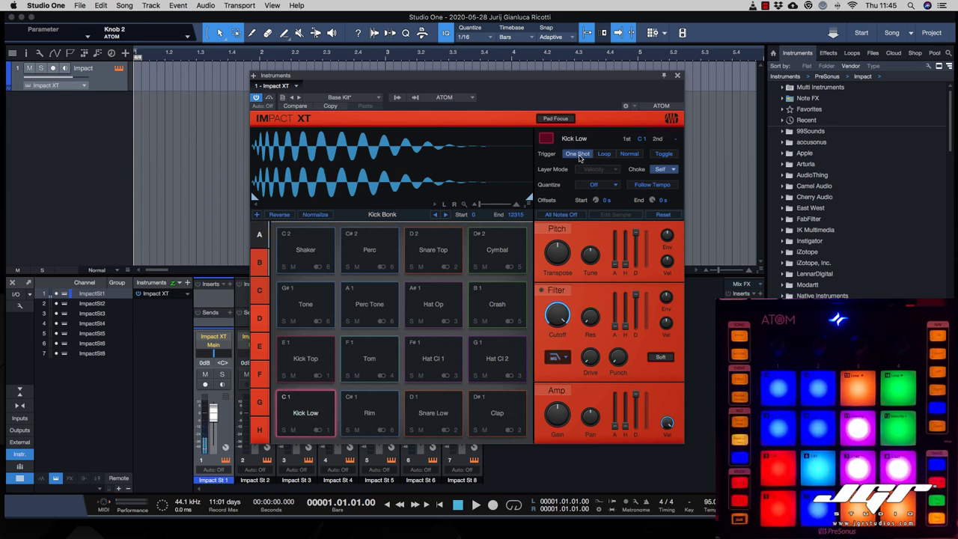
left_click(605, 155)
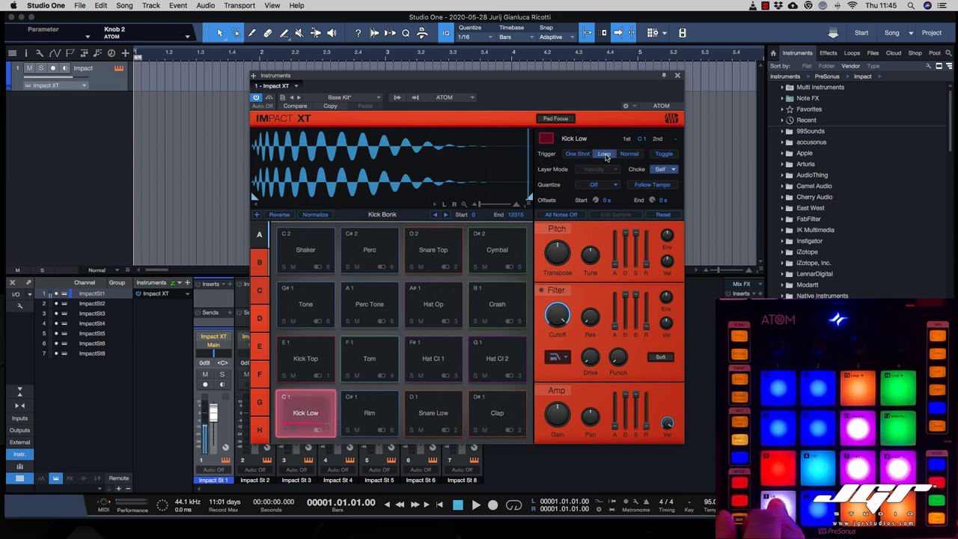
left_click(629, 154)
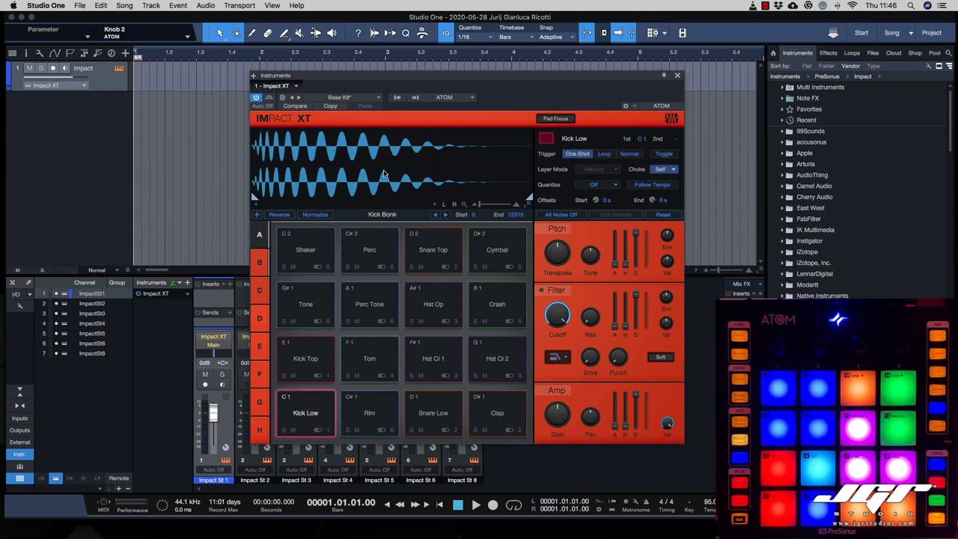
Check the Kick Low pad's quantize choices, try start and end offsets of 62.5 ms and 100 ms, and reset both to 0 s.
left_click(611, 186)
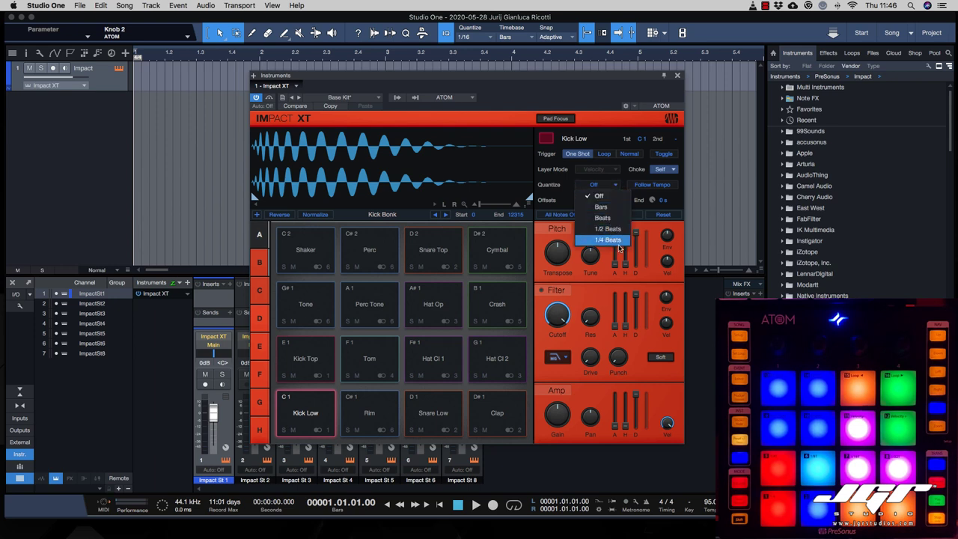
left_click(566, 188)
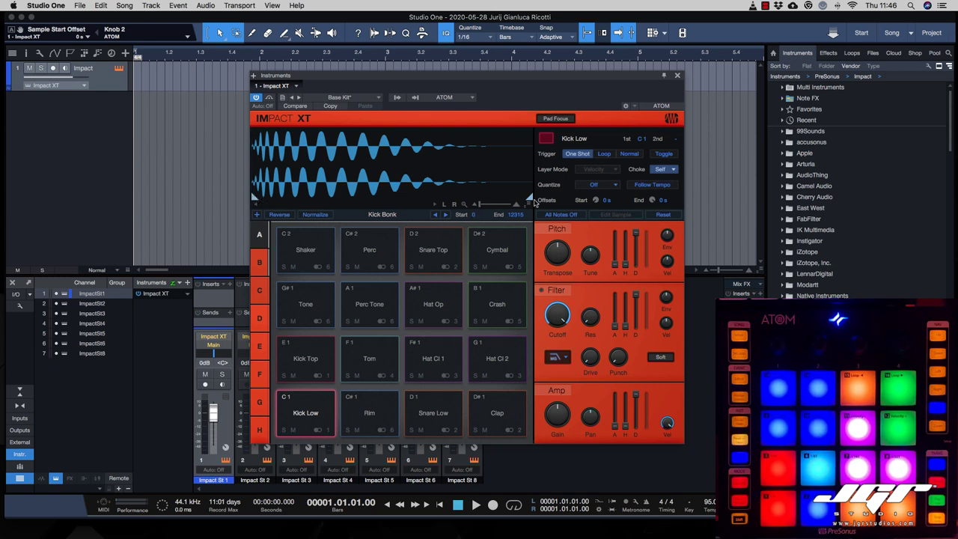
left_click_drag(597, 200, 597, 196)
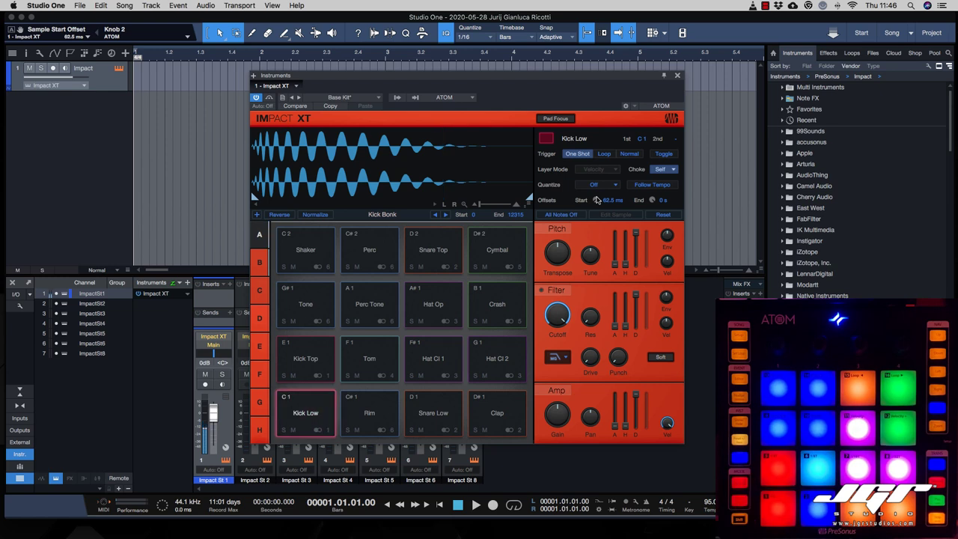
left_click_drag(600, 204, 609, 208)
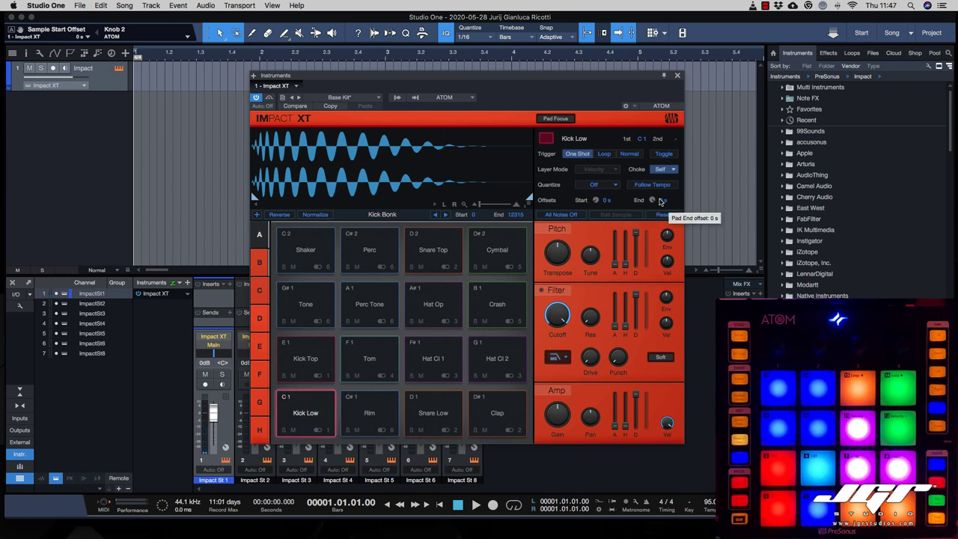
left_click_drag(661, 201, 652, 205)
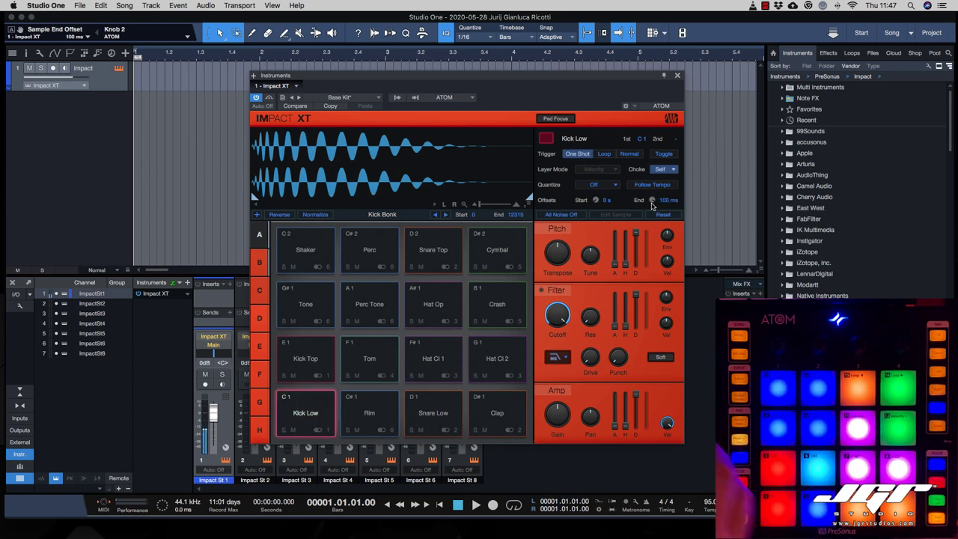
double_click(654, 203)
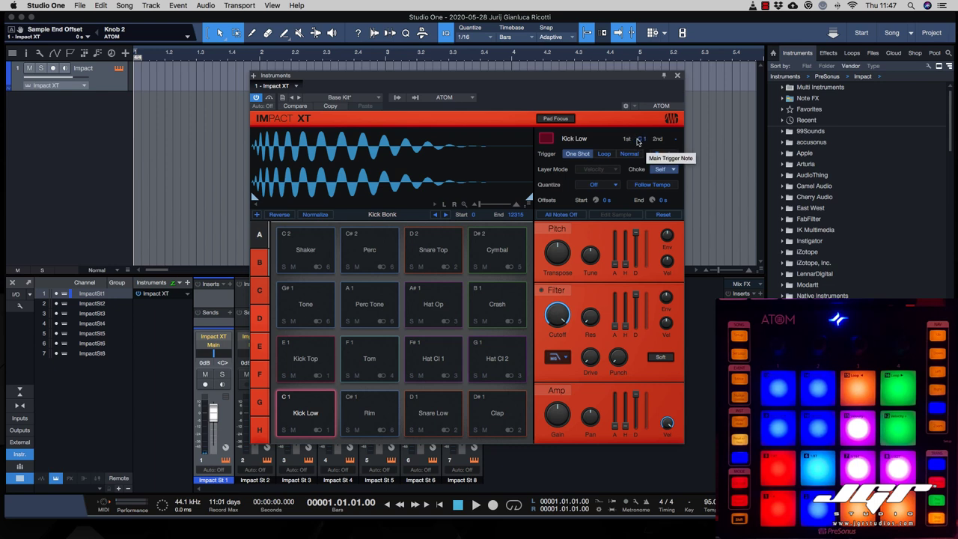
Audition the Kick Low pad and set the Kick Top pad's main trigger note to C 1.
left_click(307, 415)
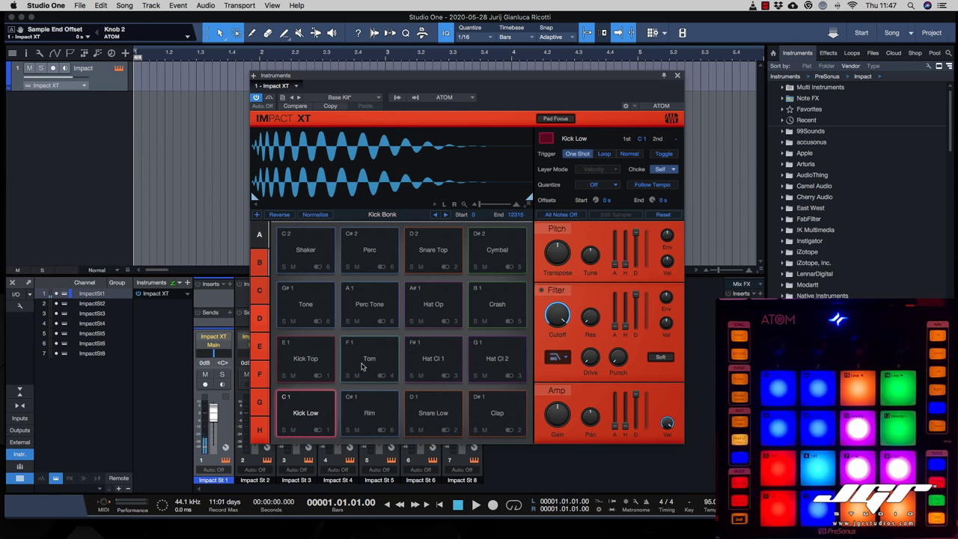
left_click(645, 141)
double_click(599, 143)
left_click(633, 130)
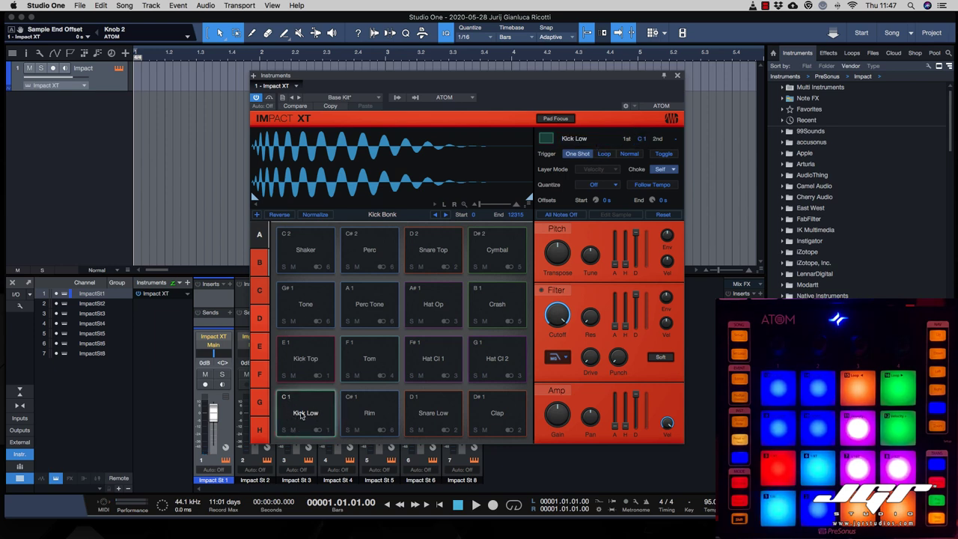
left_click(301, 354)
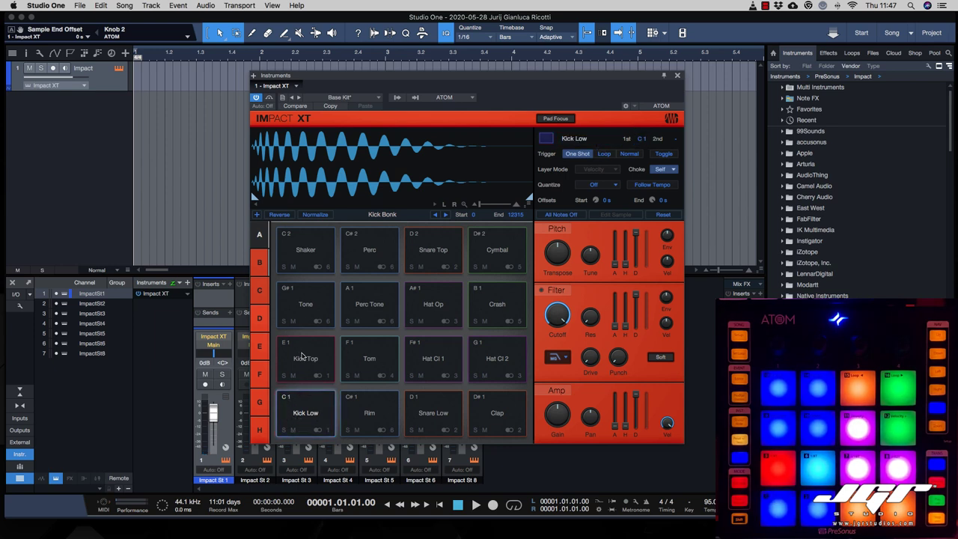
left_click(302, 357)
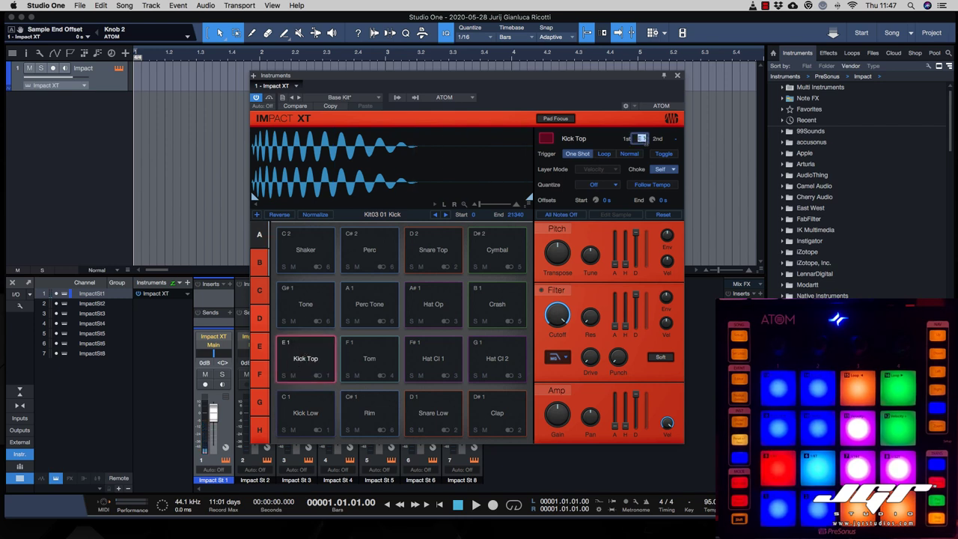
type("C 1")
key("Return")
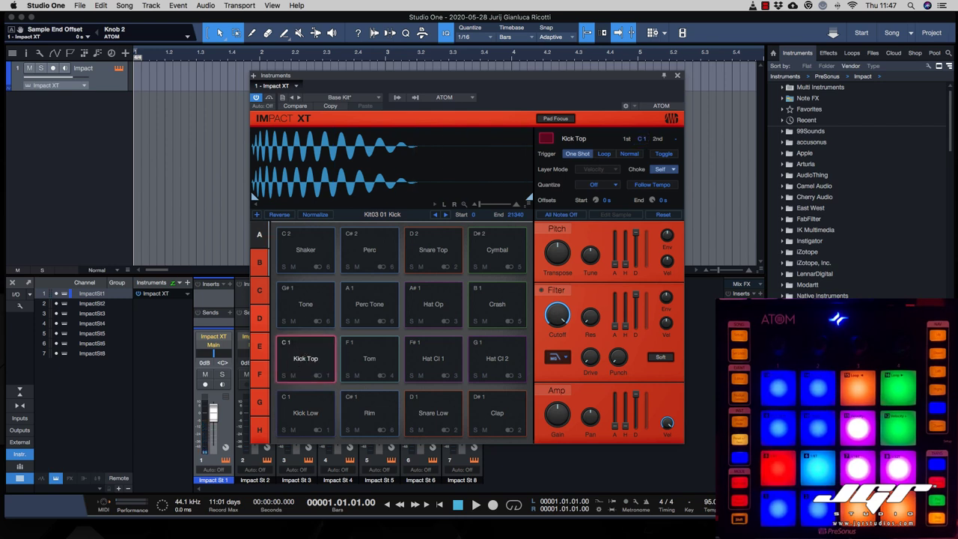
Play the Kick Low pad with the shared trigger note and restore the Kick Top pad's trigger note to E 1.
left_click(323, 408)
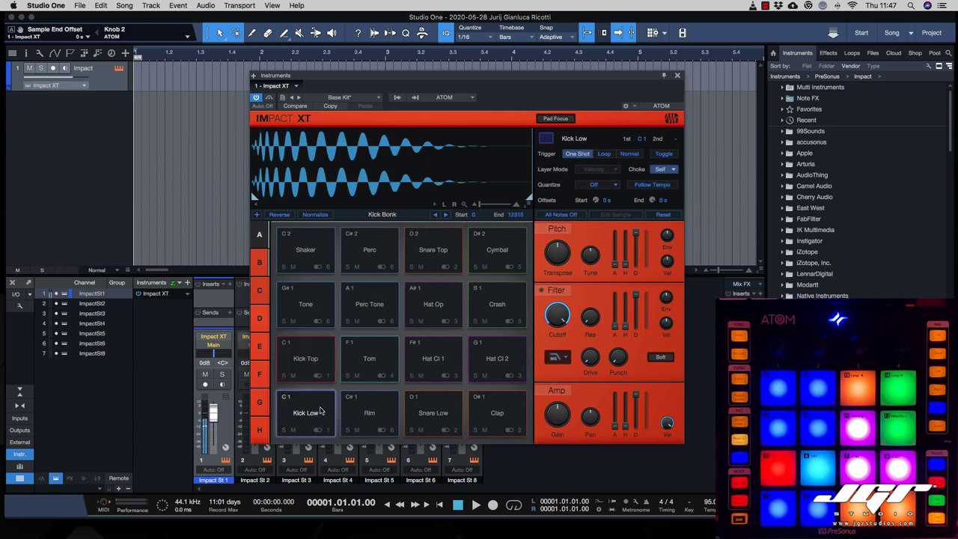
left_click(318, 412)
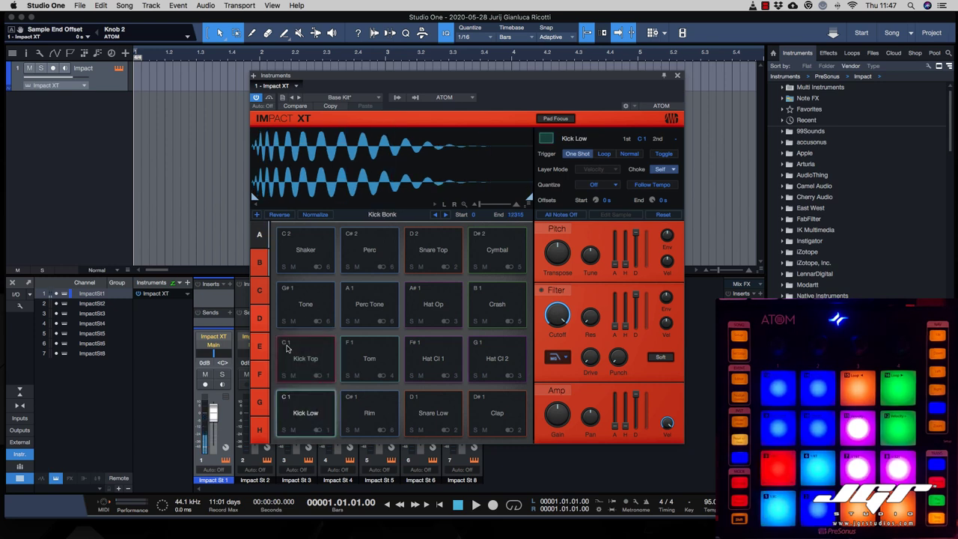
left_click(287, 348)
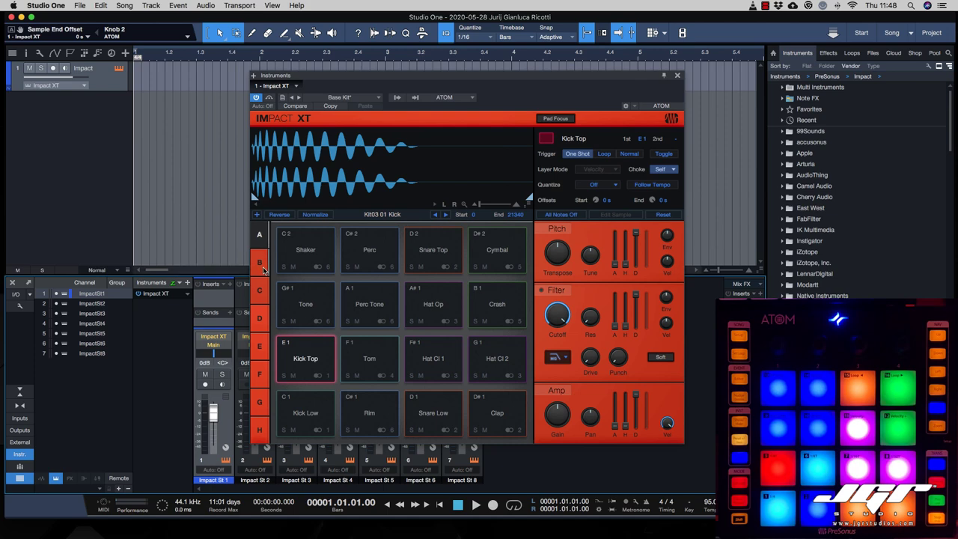
Look through the sampler's pad banks from B to H.
left_click(262, 267)
left_click(259, 314)
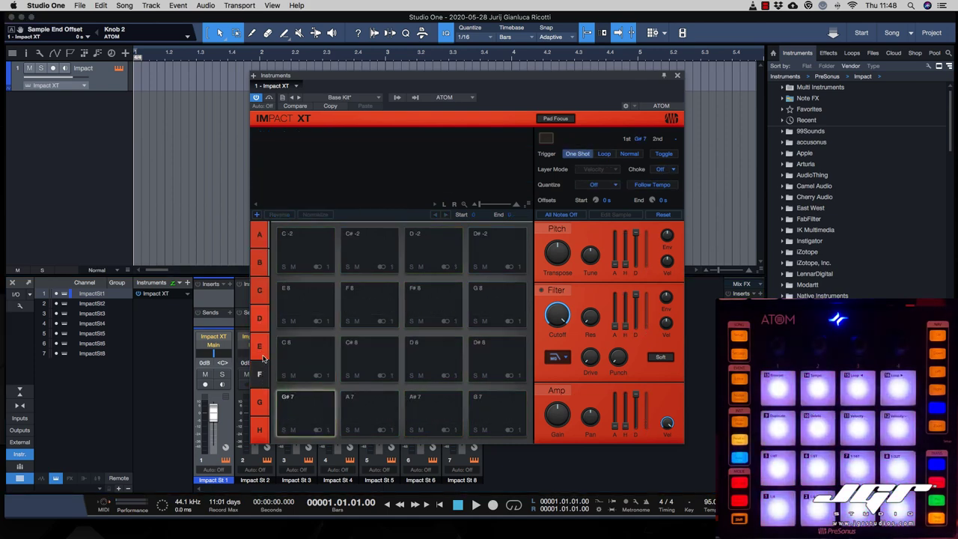
left_click(261, 263)
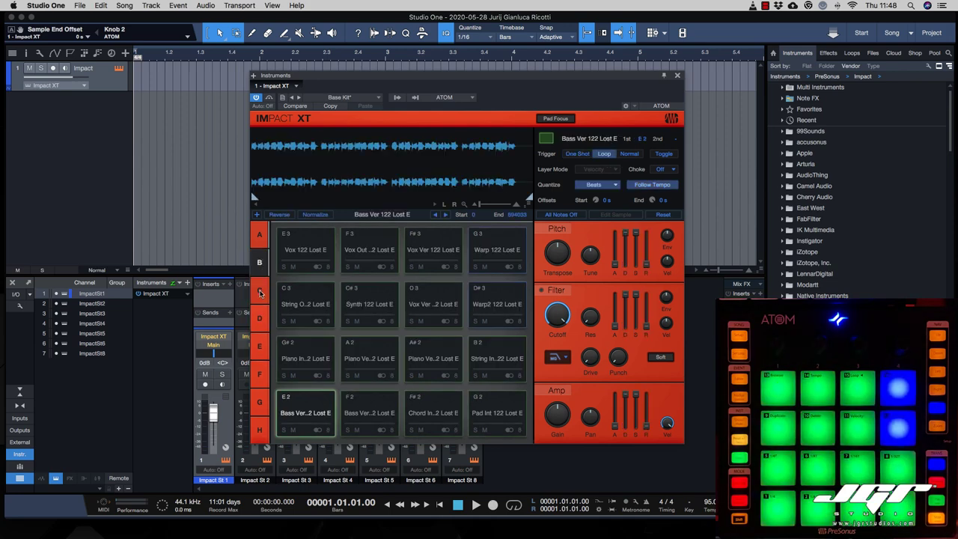
left_click(260, 313)
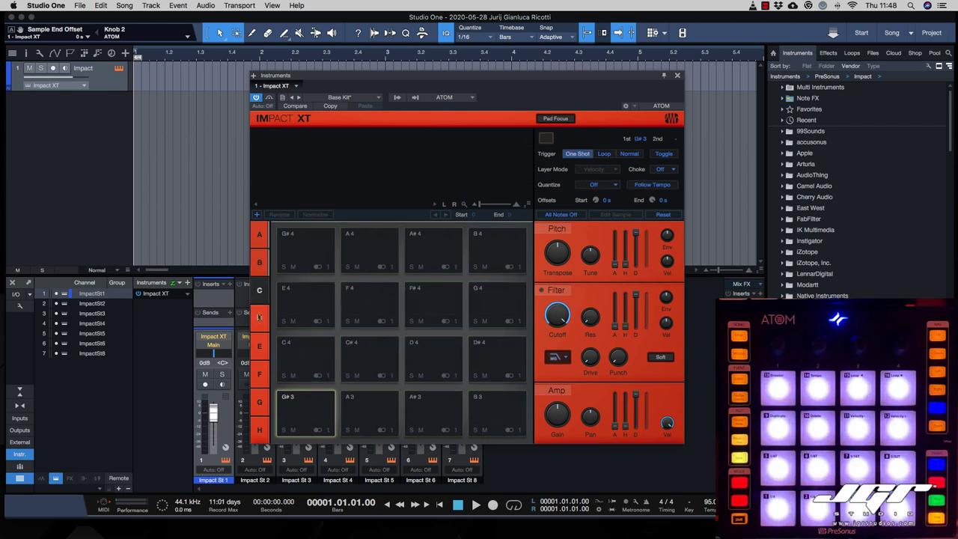
left_click(260, 374)
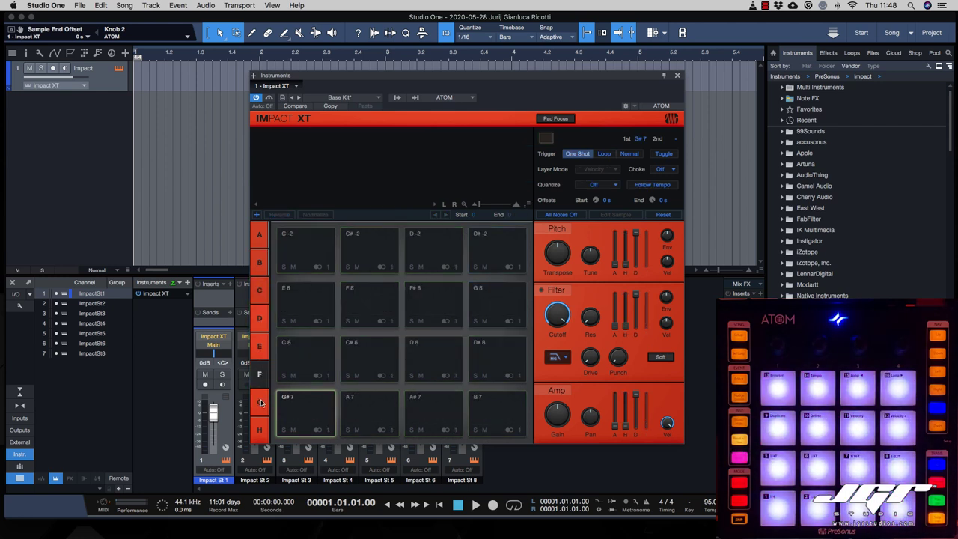
left_click(259, 403)
left_click(260, 428)
left_click(261, 302)
left_click(260, 323)
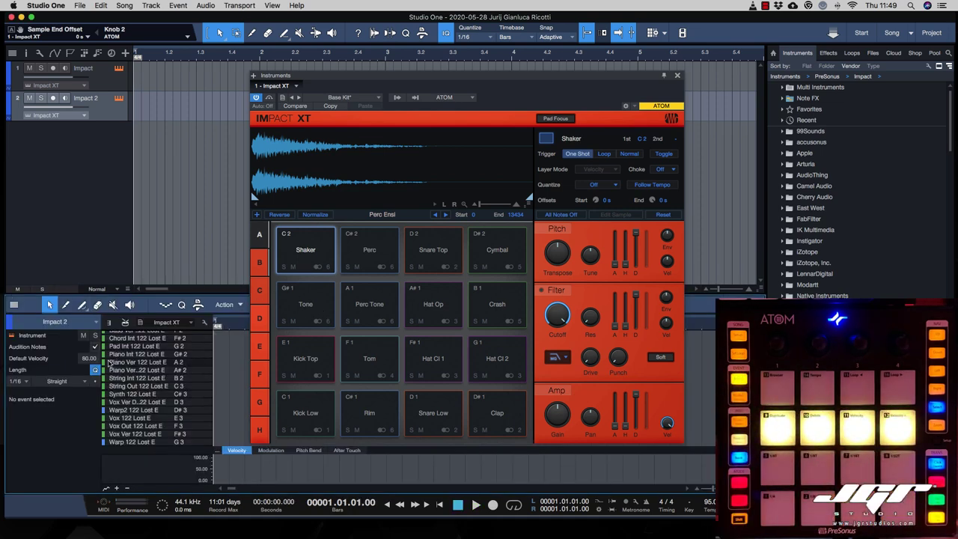
Look through the mapped pad names in the Impact 2 track's drum editor.
scroll(154, 362, "up", 5)
scroll(153, 361, "down", 5)
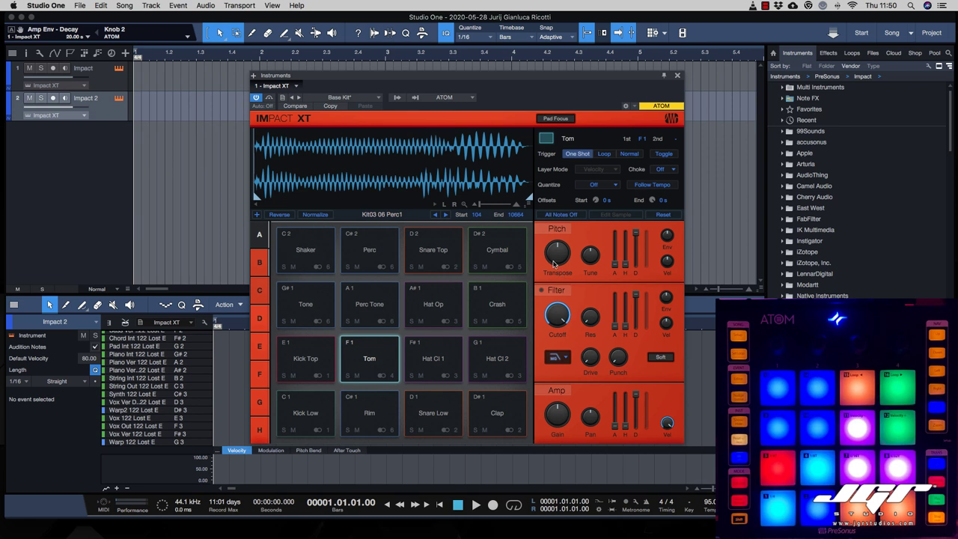
Select the Kick Low pad and try a transpose of 27 and a velocity-to-pitch amount of 1 oct 6.72 st, resetting both.
mouse_move(556, 259)
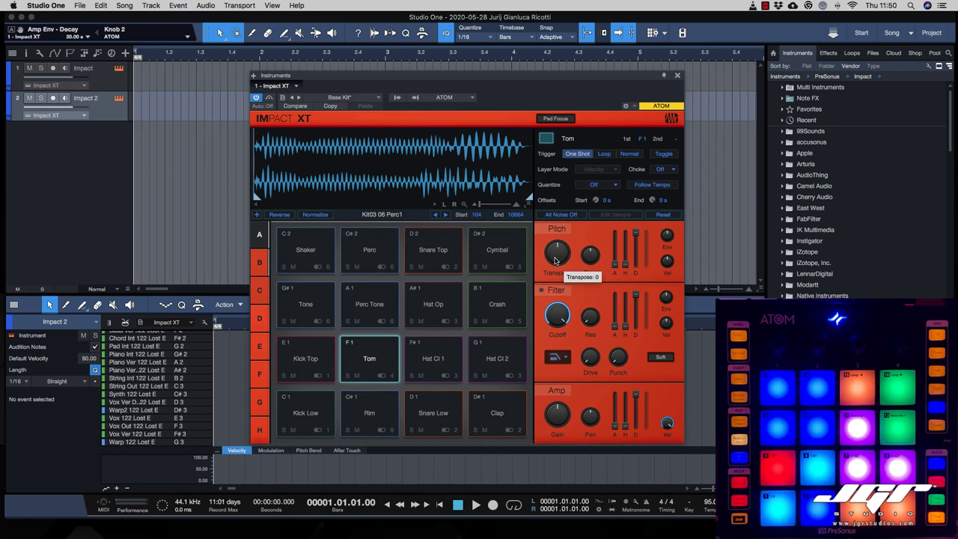
left_click(305, 413)
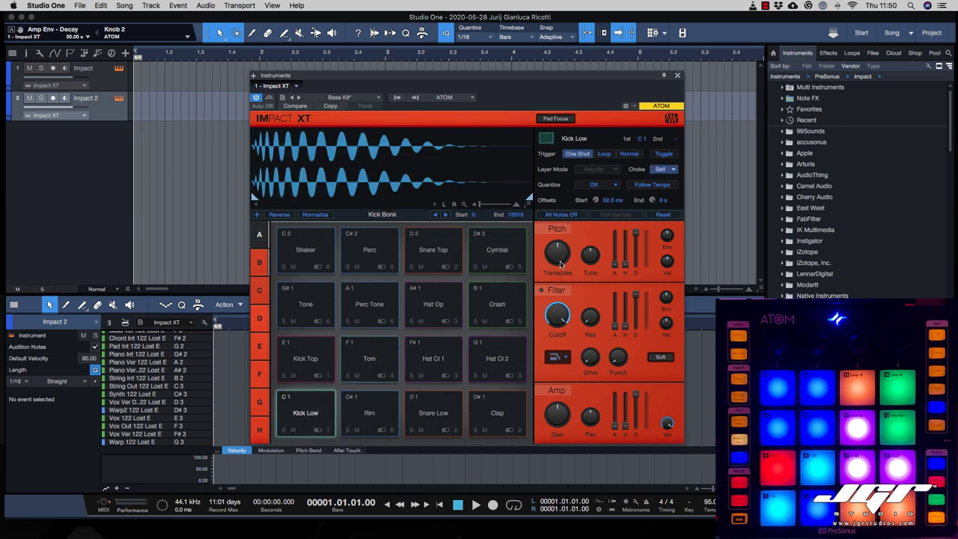
mouse_move(559, 260)
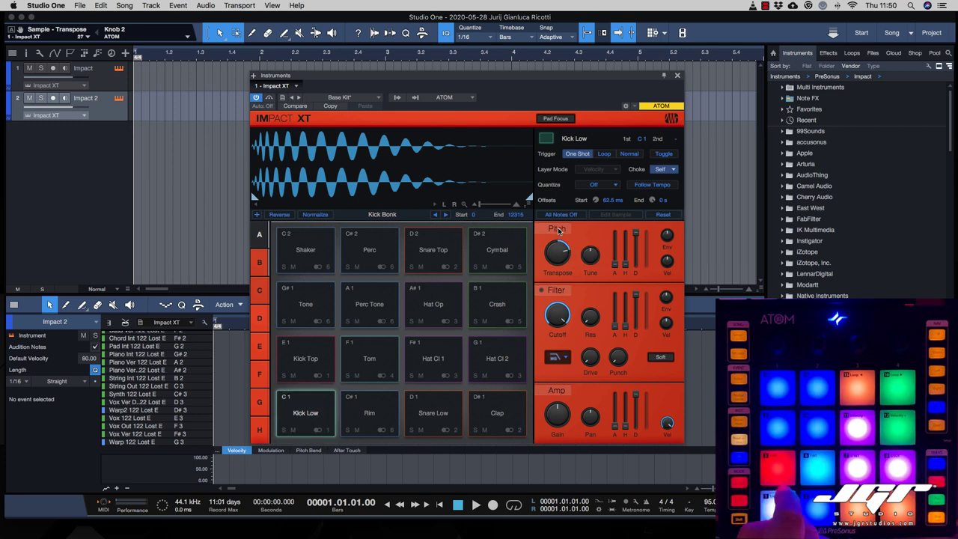
left_click_drag(562, 251, 588, 253)
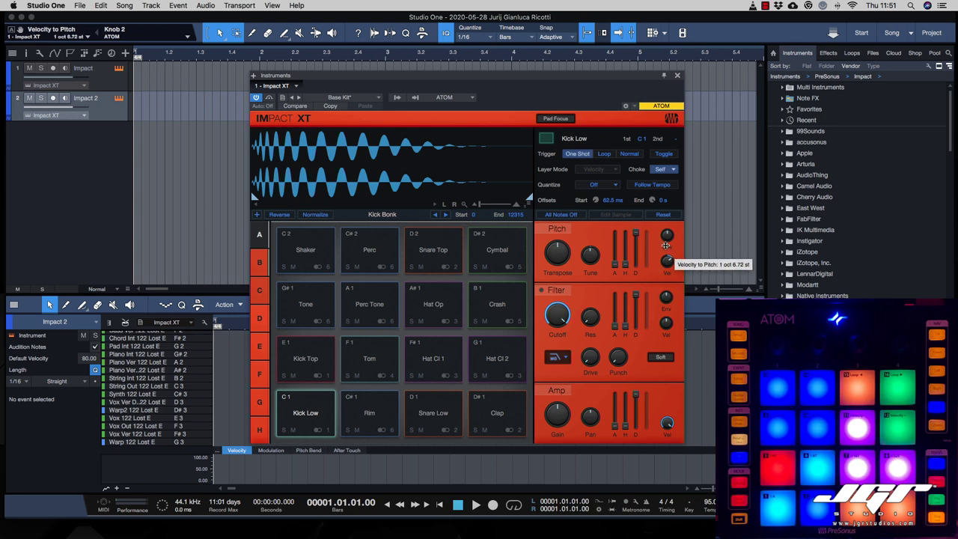
left_click_drag(659, 276, 661, 262)
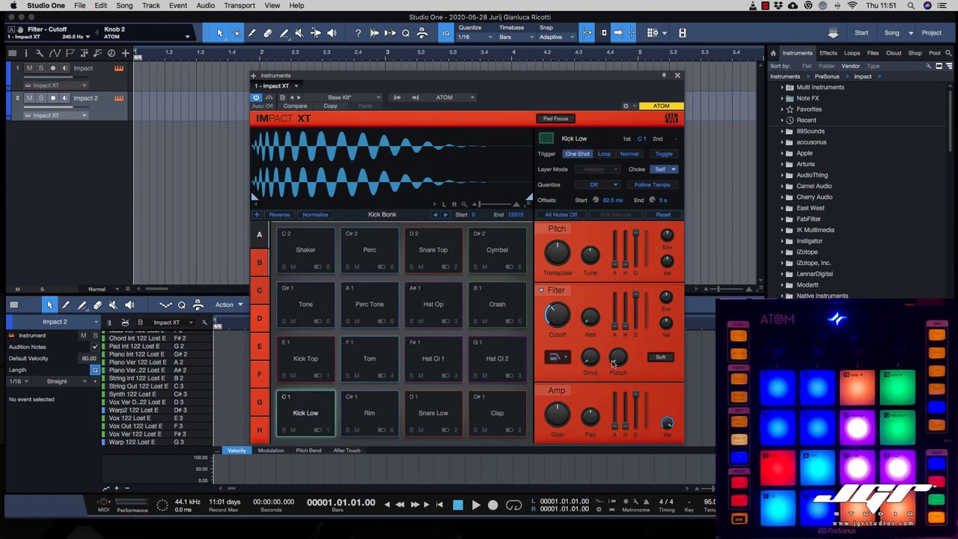
Set the Kick Low filter cutoff to 654.7 Hz and create automation tracks for Filter Cutoff and Sample Transpose.
mouse_move(557, 323)
left_mouse_down()
mouse_move(557, 309)
mouse_move(561, 320)
left_mouse_up()
left_click(11, 30)
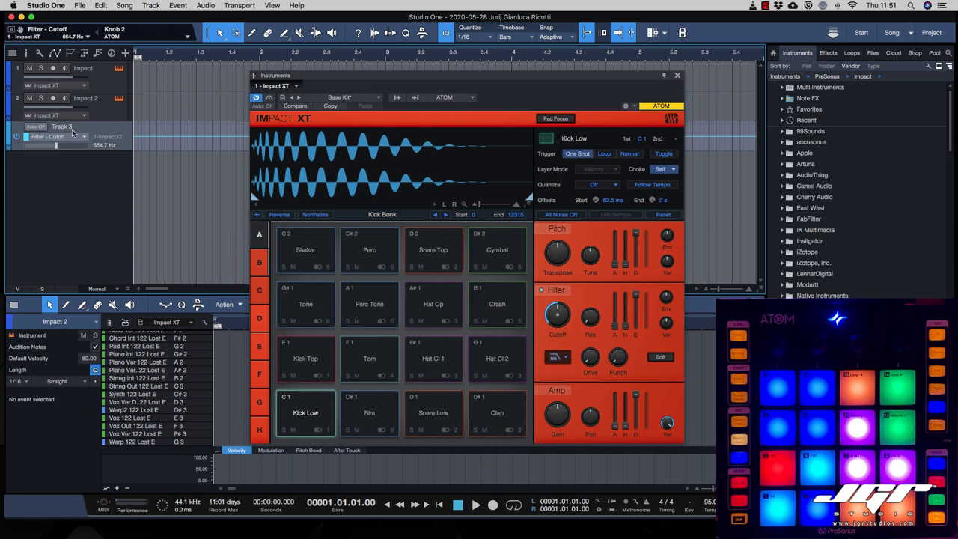
left_click(565, 259)
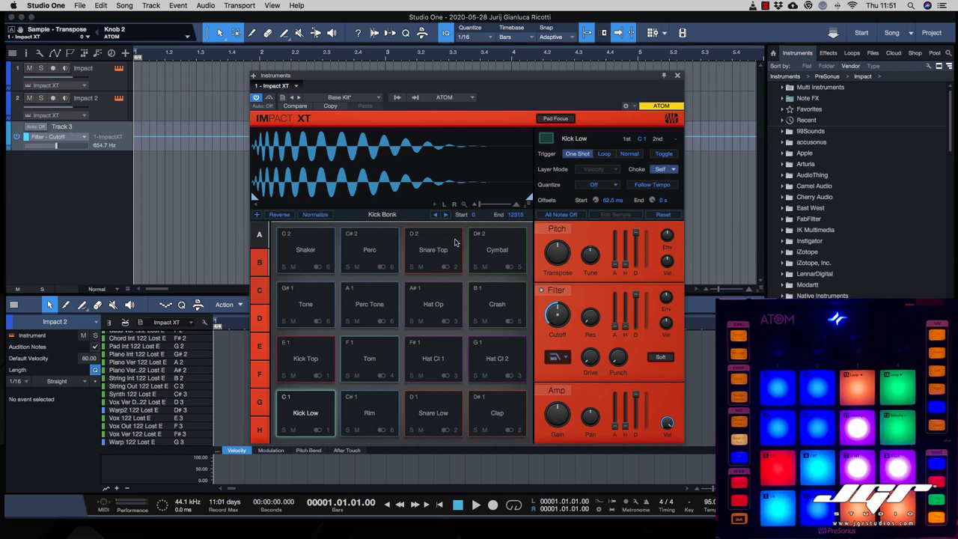
key("alt+a")
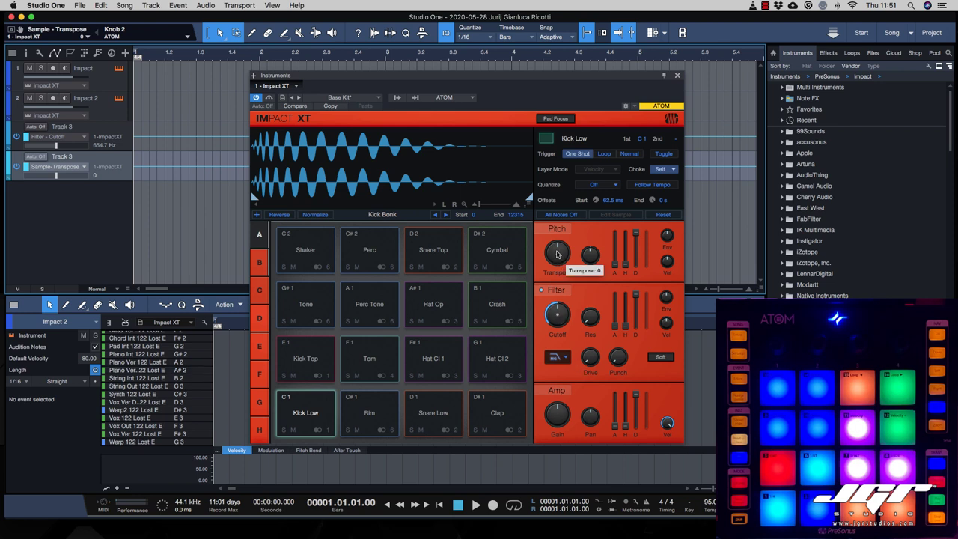
Assign the Kick Low pad's Filter Cutoff to Knob 1 and its Sample Transpose to Knob 2 on the ATOM.
left_click(558, 318)
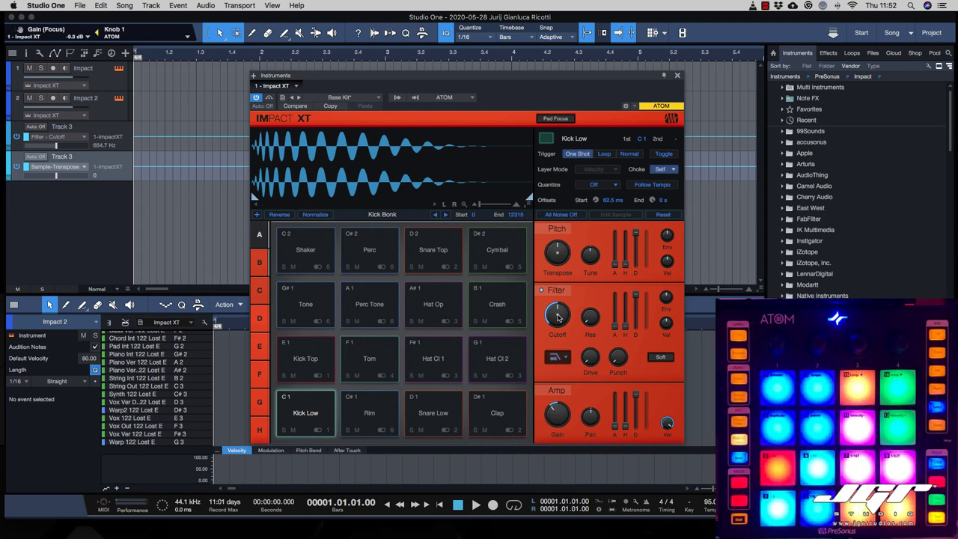
right_click(558, 318)
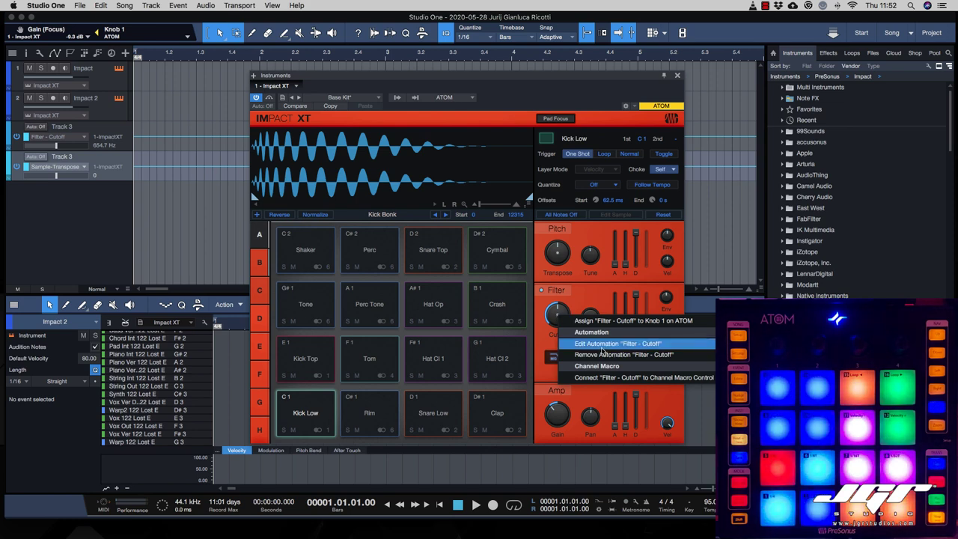
left_click(655, 322)
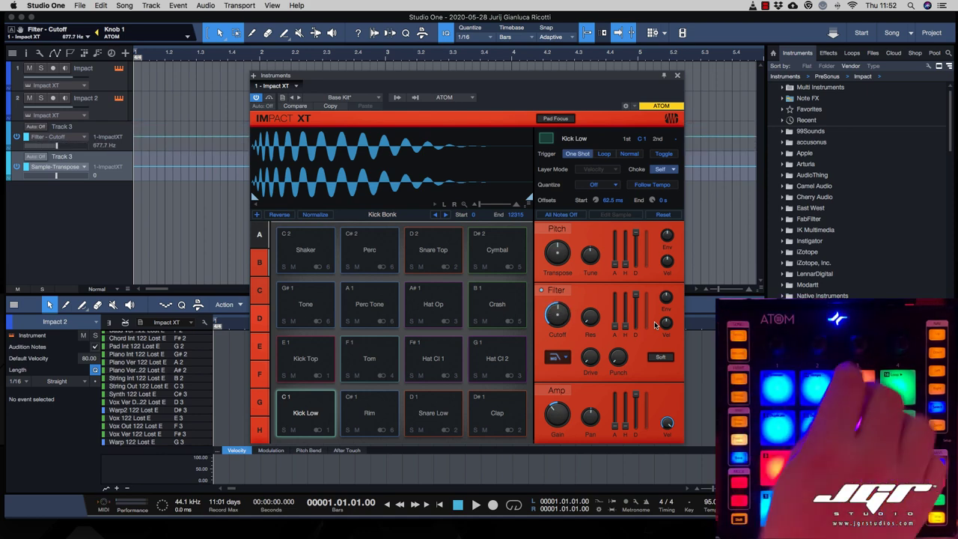
right_click(555, 256)
left_click(574, 262)
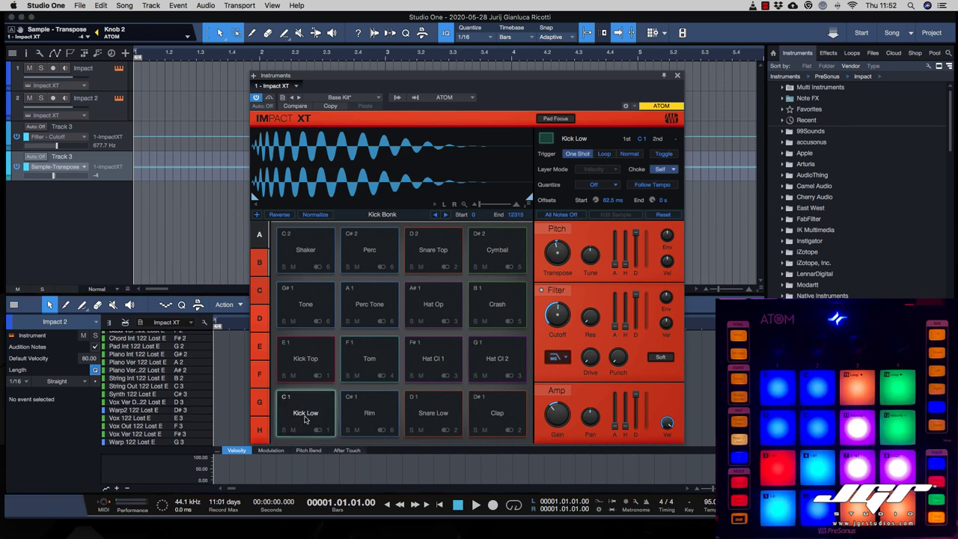
Examine the Kick Low pad's output channel choices and try its Solo switch.
left_click(320, 432)
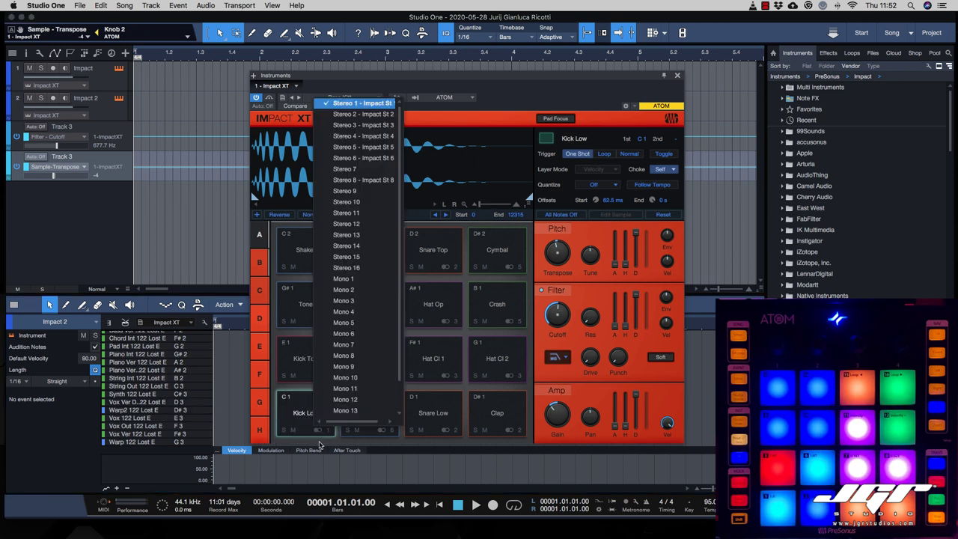
left_click(305, 413)
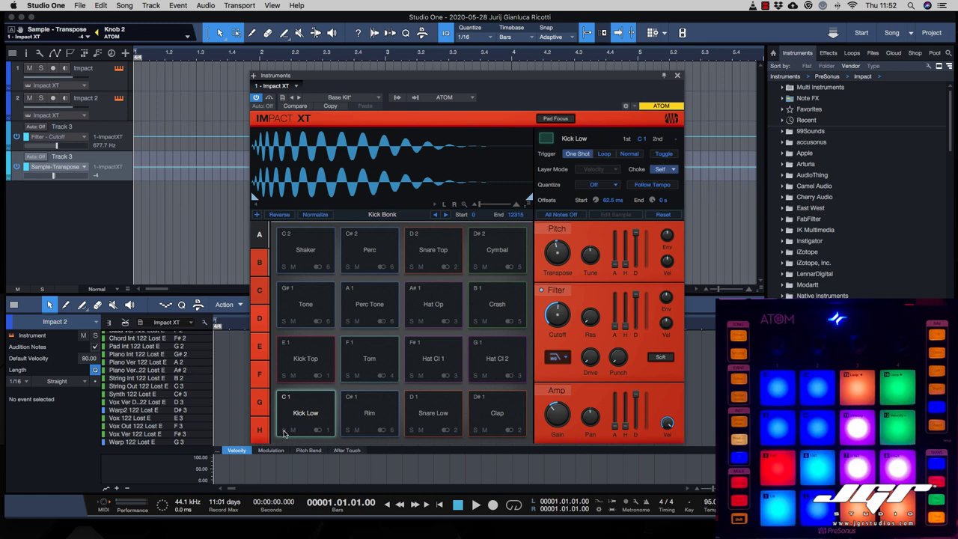
left_click(283, 431)
left_click(321, 432)
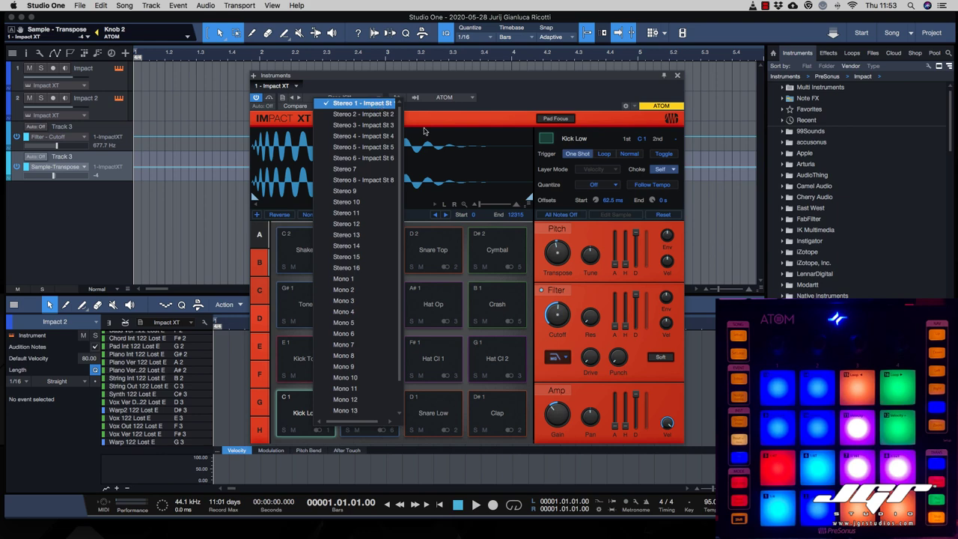
Keep Kick Low on Stereo 1, show the mixer beside the Impact XT window and audition the Kick Low and Rim pads.
left_click(363, 103)
key("F3")
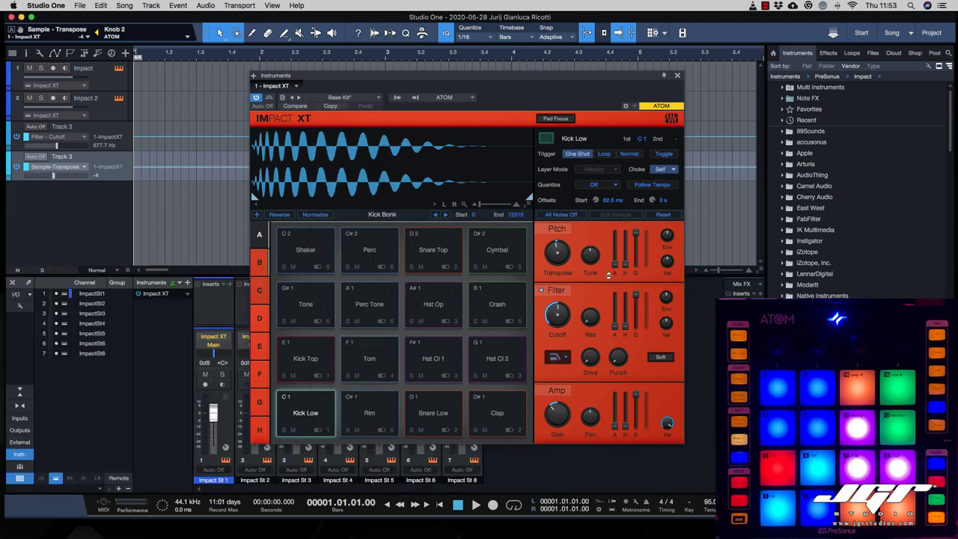
left_click_drag(553, 117, 793, 101)
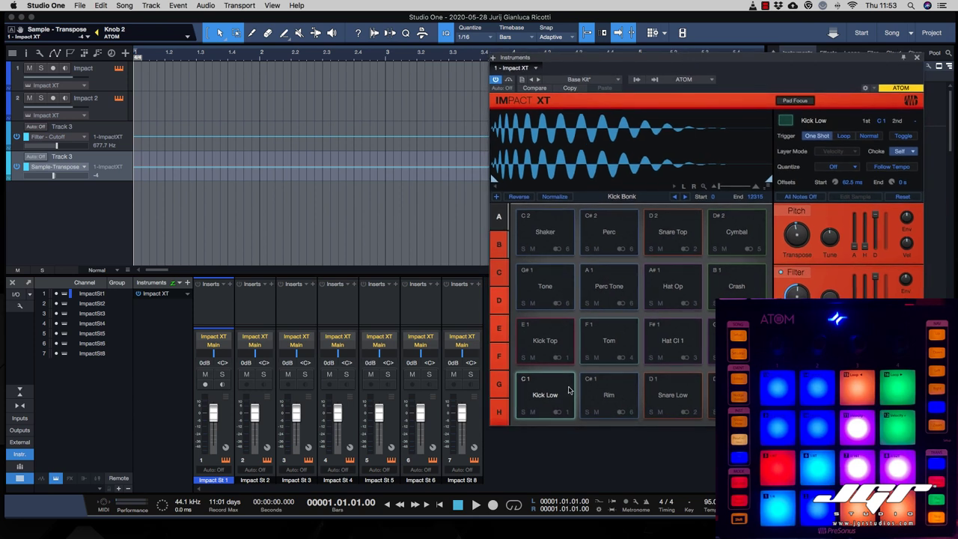
left_click(555, 393)
left_click(611, 403)
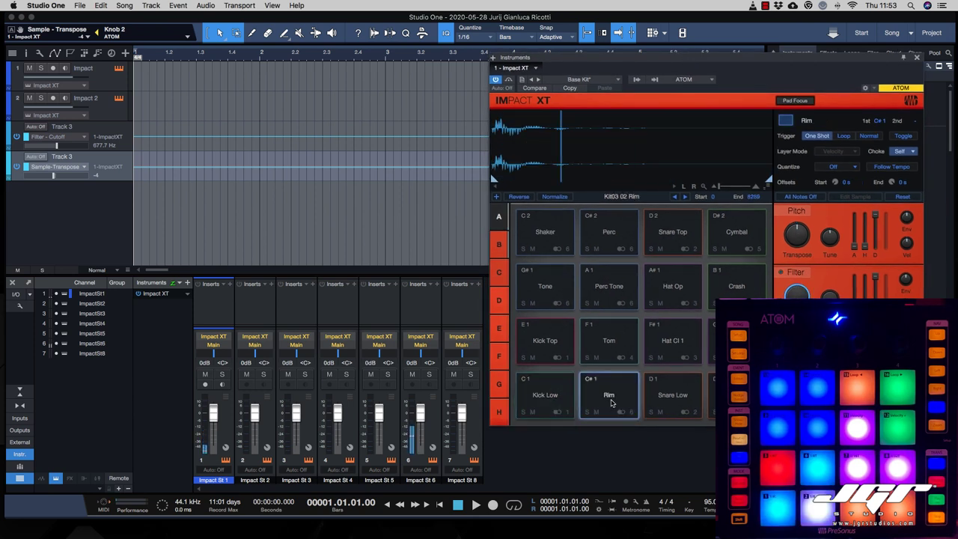
left_click(540, 408)
left_click(603, 403)
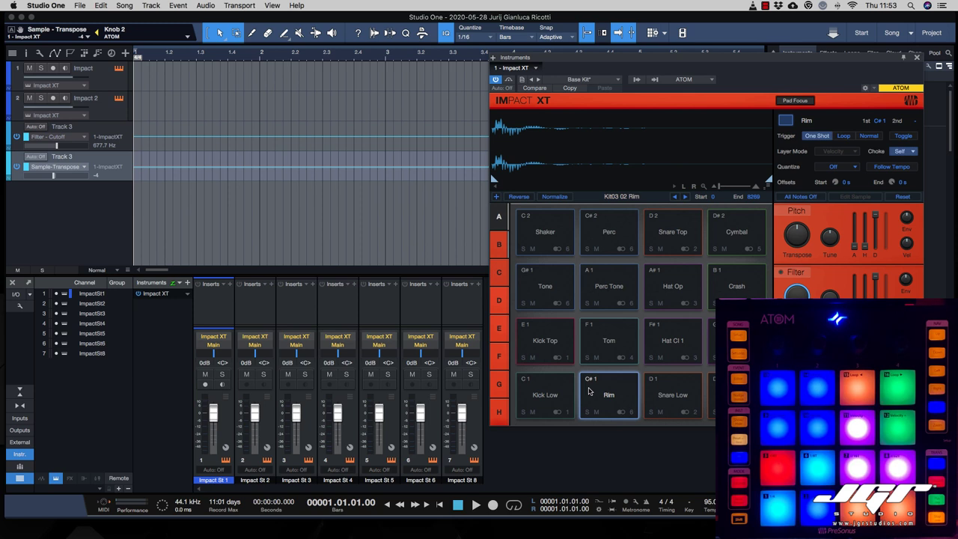
Enable the additional Impact XT outputs Stereo 7, Stereo 9 through Stereo 12 and Mono 1 in the mixer.
left_click(155, 295)
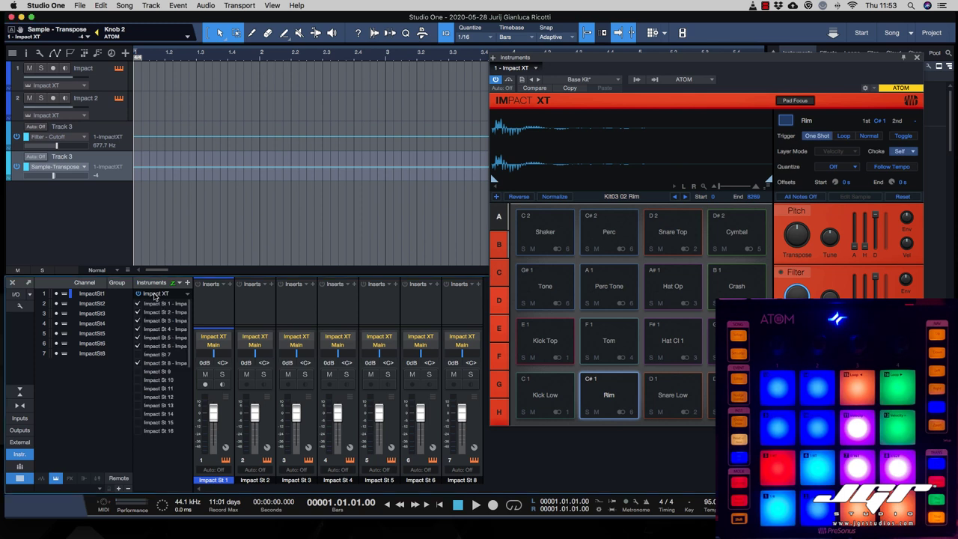
left_click(138, 355)
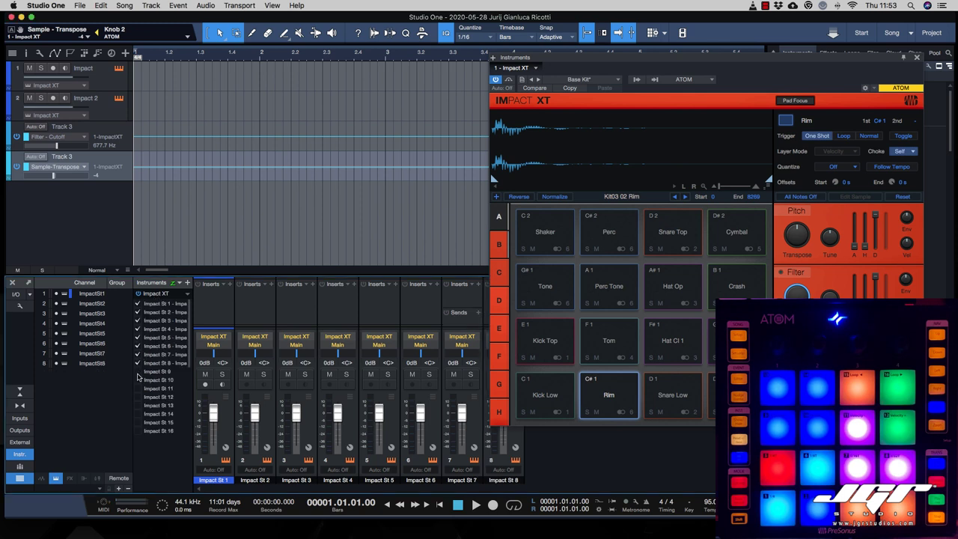
left_click(138, 372)
left_click(138, 382)
left_click(138, 389)
left_click(137, 397)
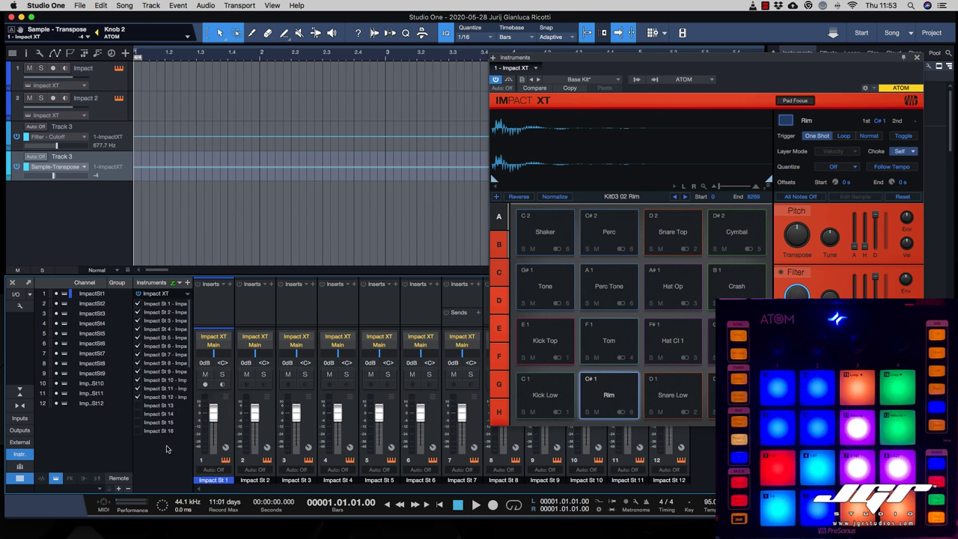
scroll(168, 442, "down", 3)
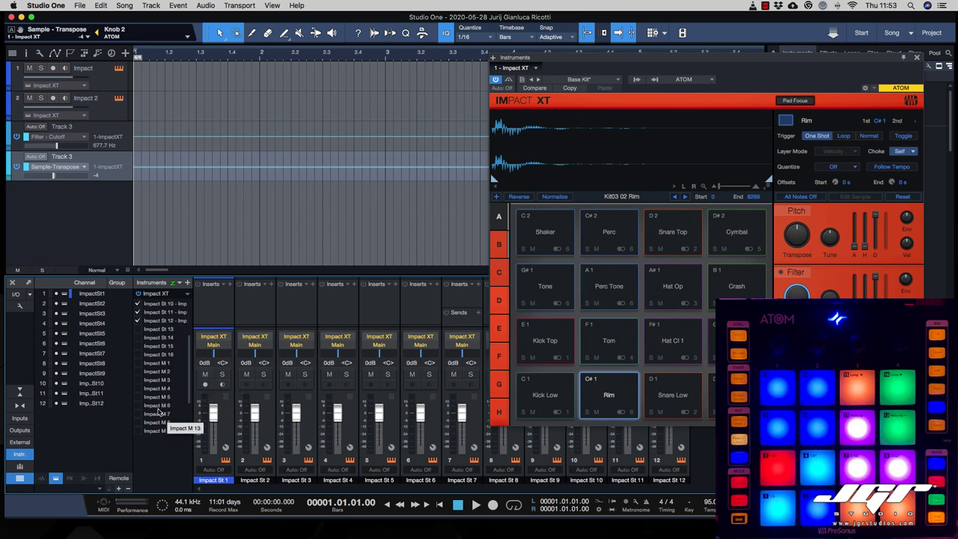
left_click(139, 364)
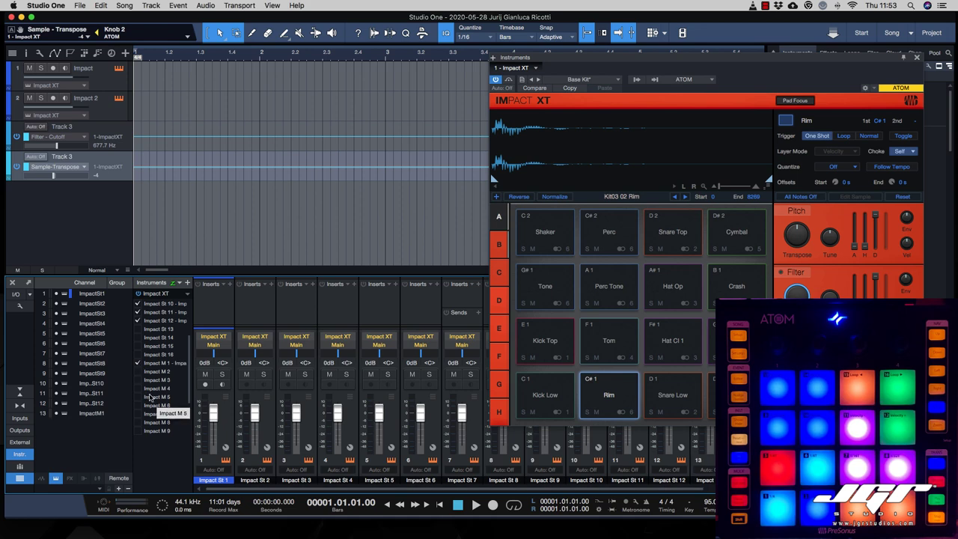
Route the Kick Low pad to Mono 1 - Impact M 1 and select its mixer channel.
left_click(551, 398)
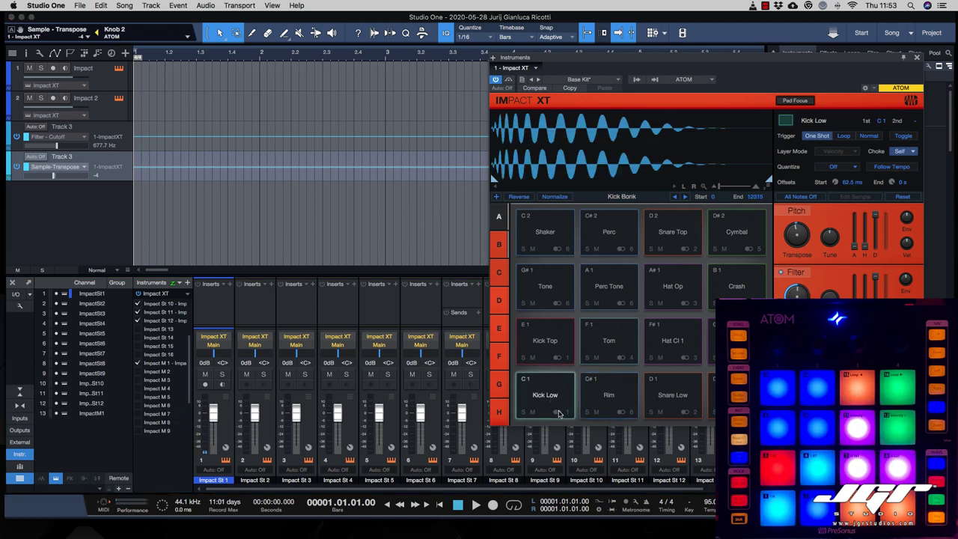
left_click(559, 413)
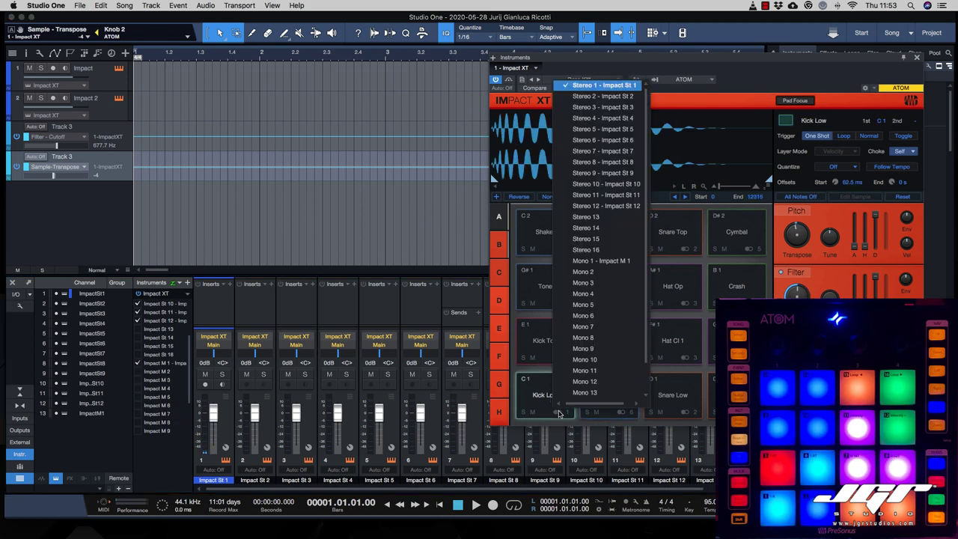
left_click(611, 263)
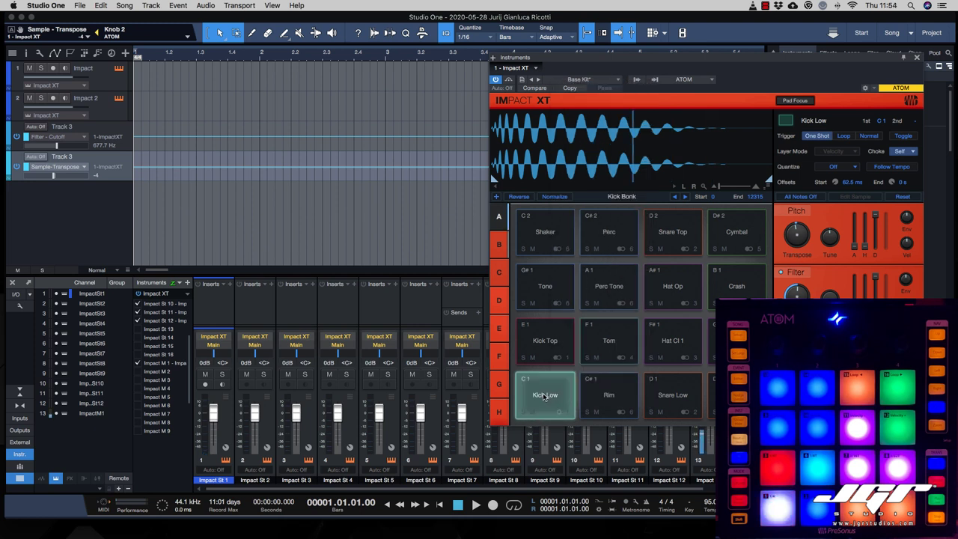
scroll(712, 456, "right", 1)
left_click(714, 434)
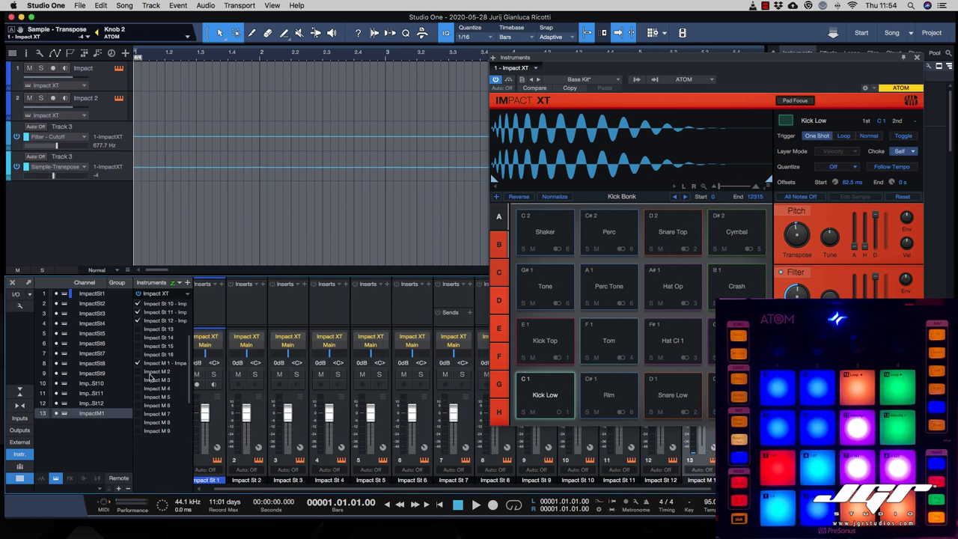
Review the Impact XT output list and mixer channels, and audition the Kick Low pad.
scroll(153, 345, "down", 3)
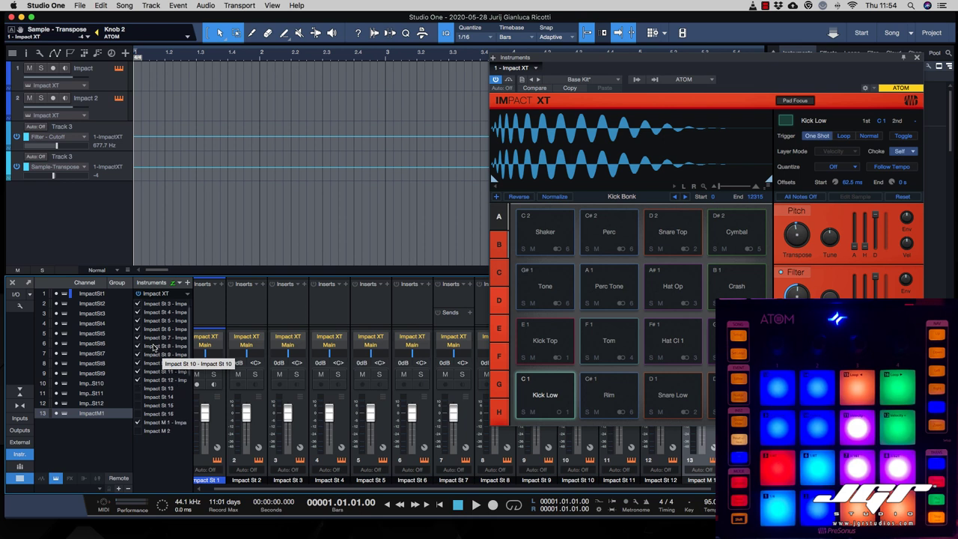
scroll(153, 346, "up", 5)
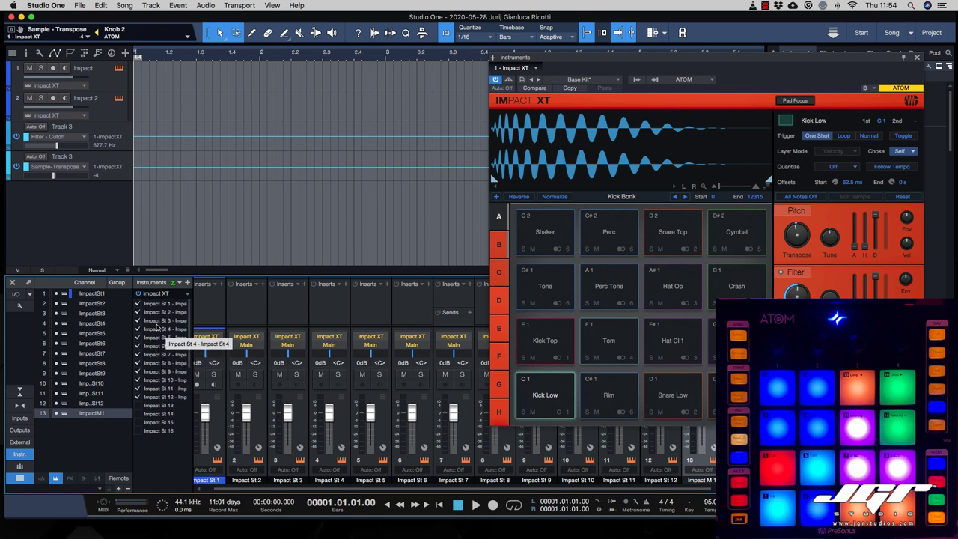
scroll(157, 327, "down", 3)
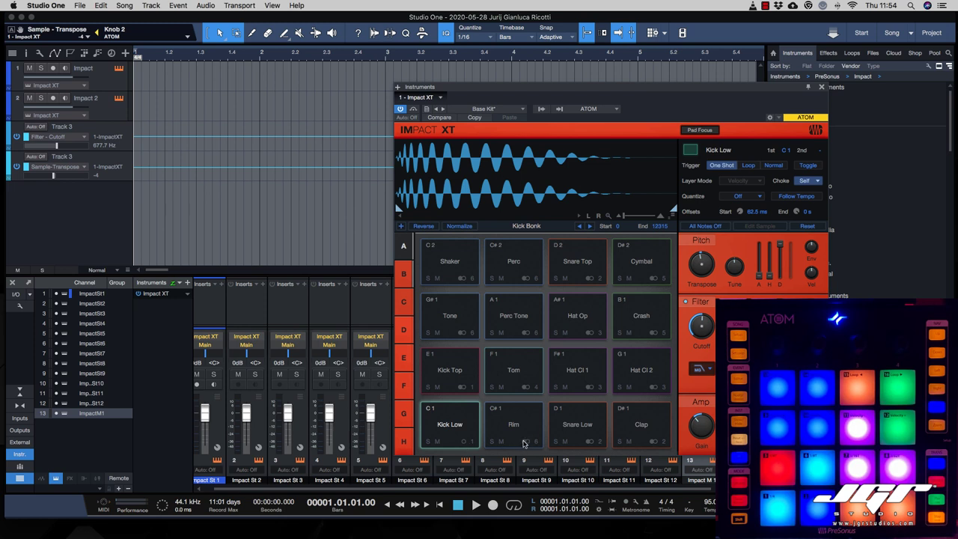
left_click(106, 111)
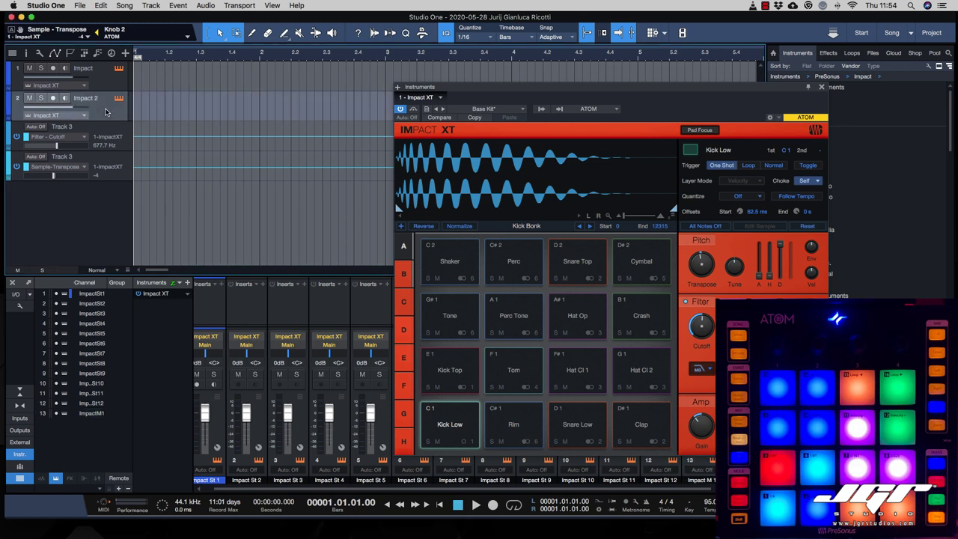
left_click(620, 471)
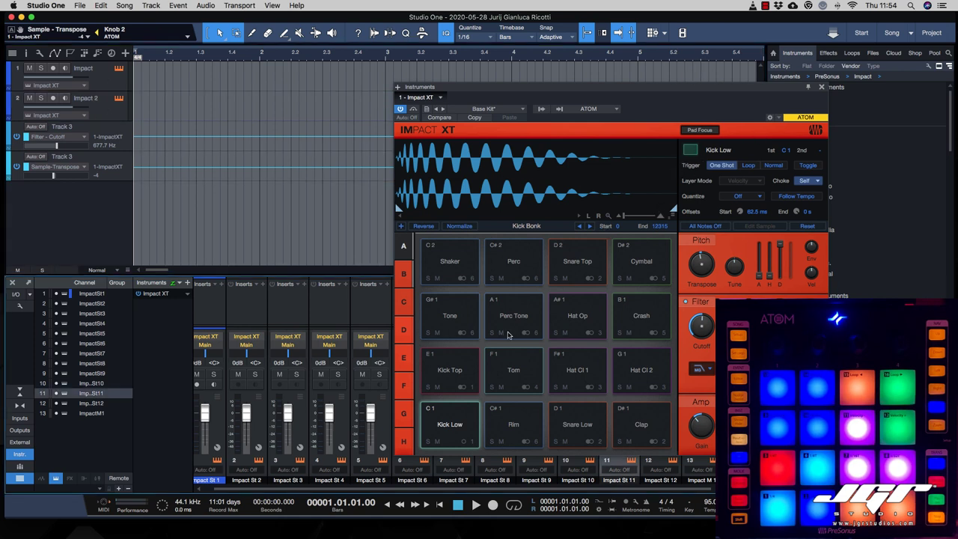
left_click(451, 425)
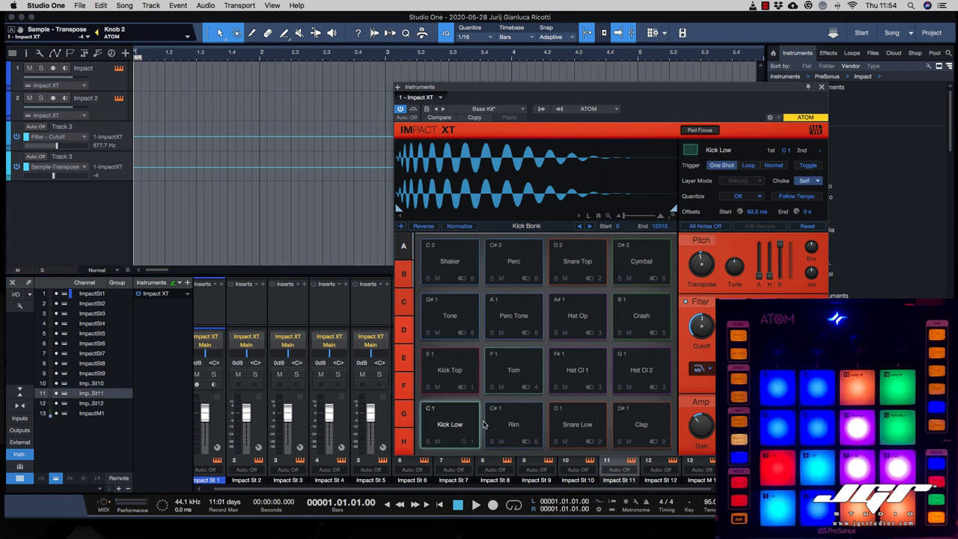
Try red as the Kick Low pad's colour and change it to yellow.
left_click(691, 151)
left_click(693, 192)
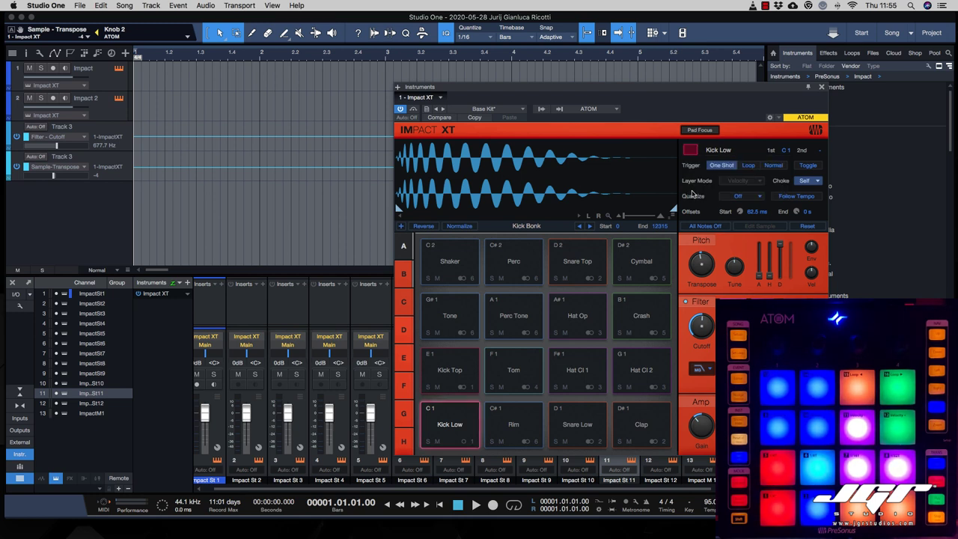
left_click(692, 152)
left_click(737, 192)
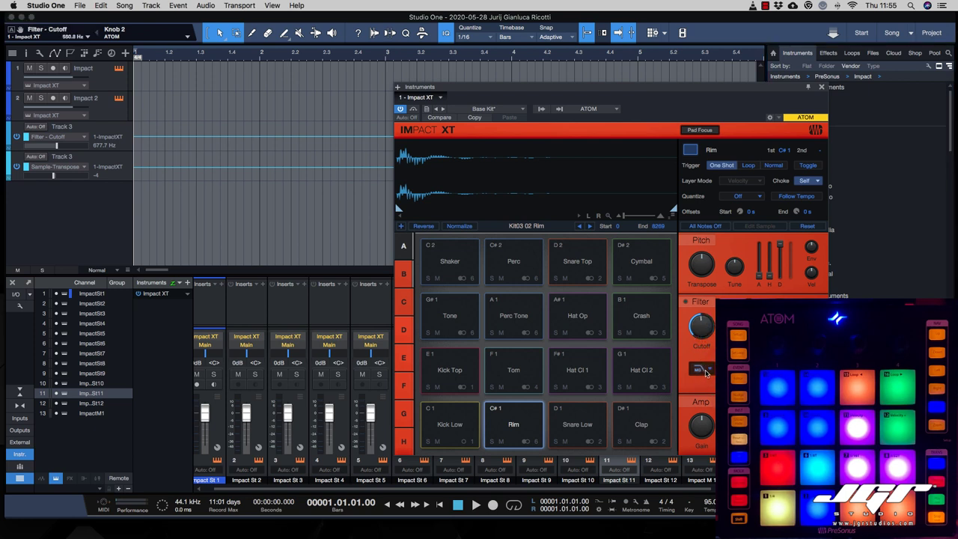
Try the LP12 Ladder and BP12 Ladder filter types on the Rim pad and set it to LP24 Ladder.
left_click(702, 370)
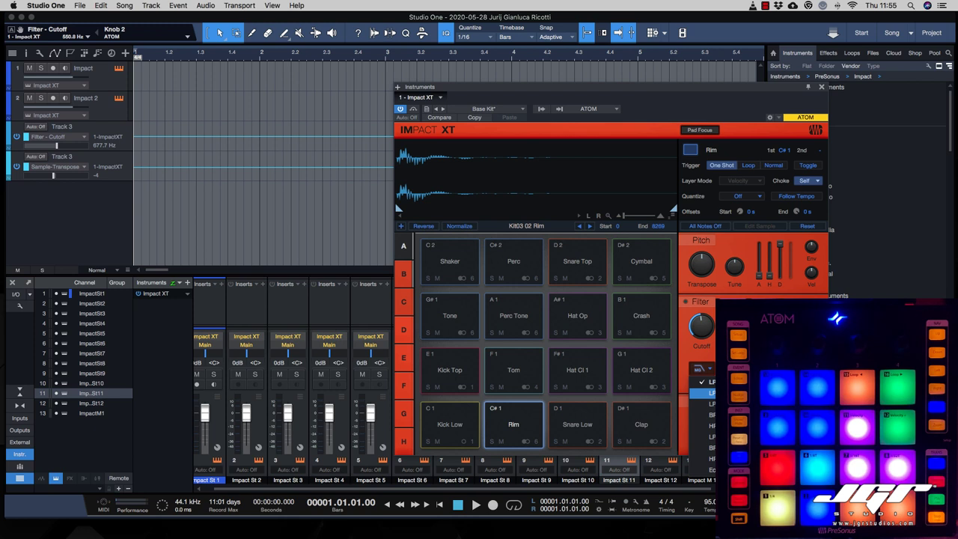
left_click(718, 393)
left_click(710, 370)
left_click(713, 404)
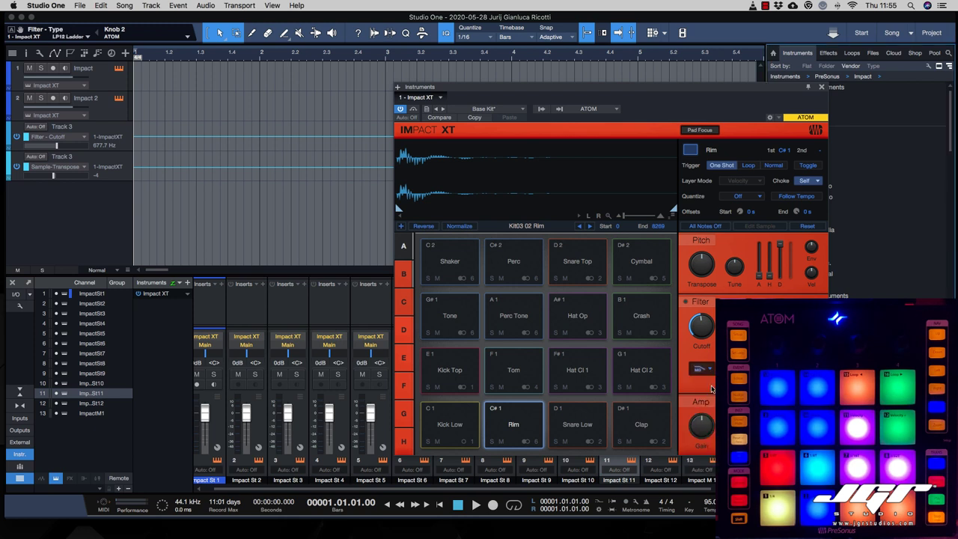
left_click(709, 370)
left_click(712, 415)
left_click(709, 369)
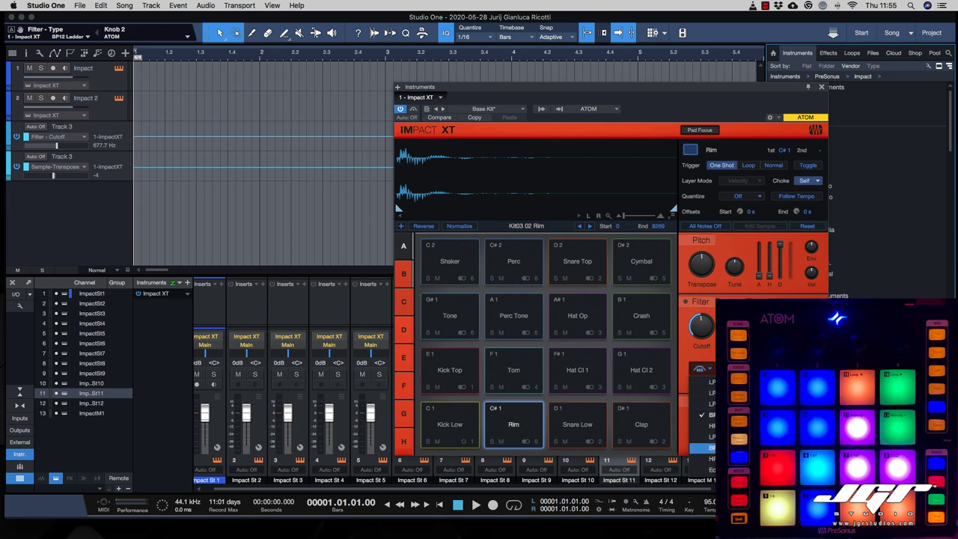
left_click(711, 437)
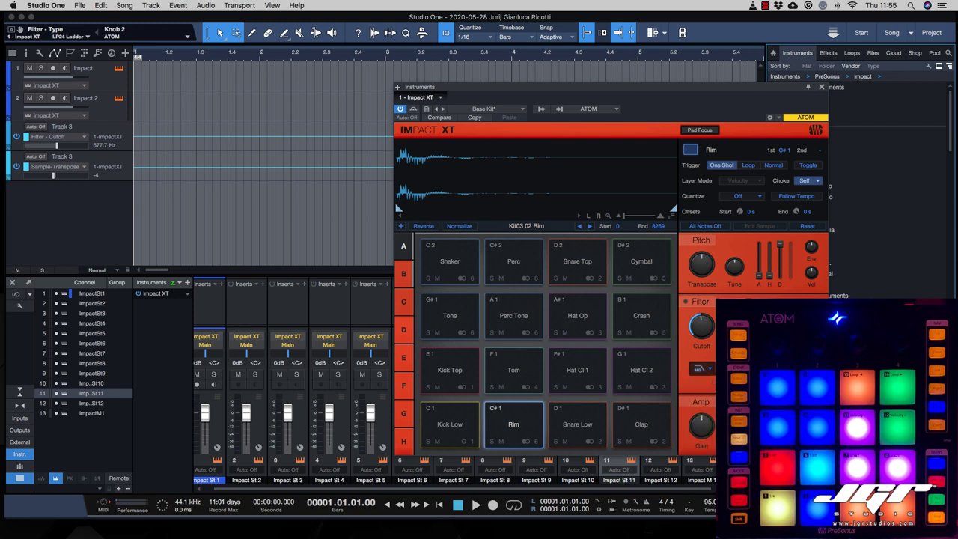
Increase the Rim pad's filter drive and set its resonance to 14 %.
left_click_drag(737, 370, 736, 366)
left_click(737, 370)
left_click_drag(739, 368, 740, 297)
left_click(767, 369)
mouse_move(735, 326)
left_mouse_down()
mouse_move(737, 281)
mouse_move(736, 315)
left_mouse_up()
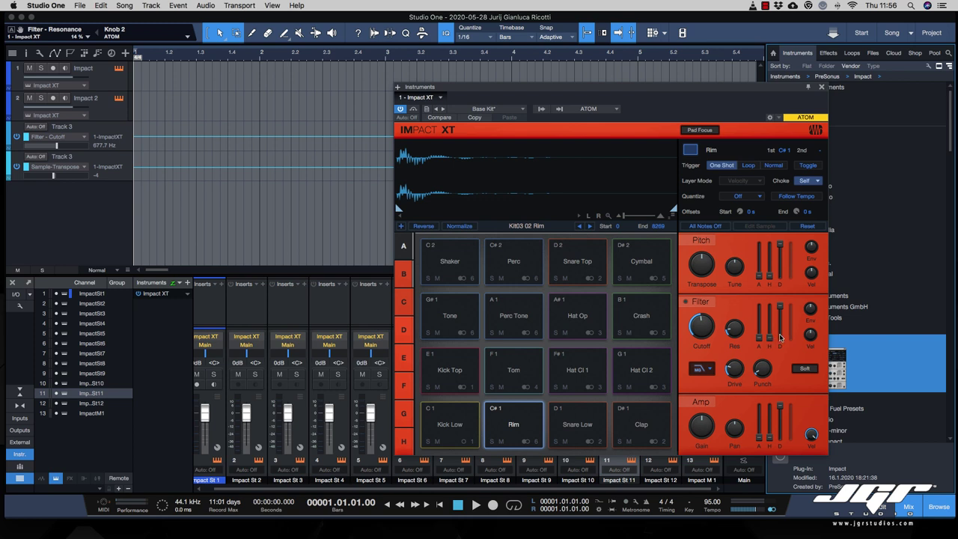
Try the Rim pad's Soft filter mode with small cutoff, gain and pan changes.
left_click(804, 370)
mouse_move(703, 324)
left_mouse_down()
mouse_move(704, 345)
mouse_move(705, 322)
left_mouse_up()
left_click(803, 369)
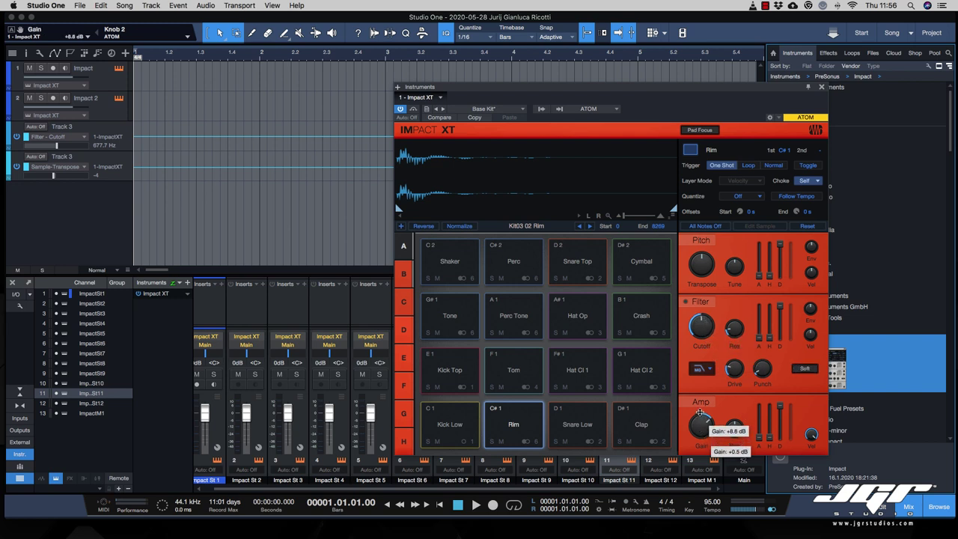
mouse_move(736, 434)
left_mouse_down()
mouse_move(736, 404)
mouse_move(736, 435)
left_mouse_up()
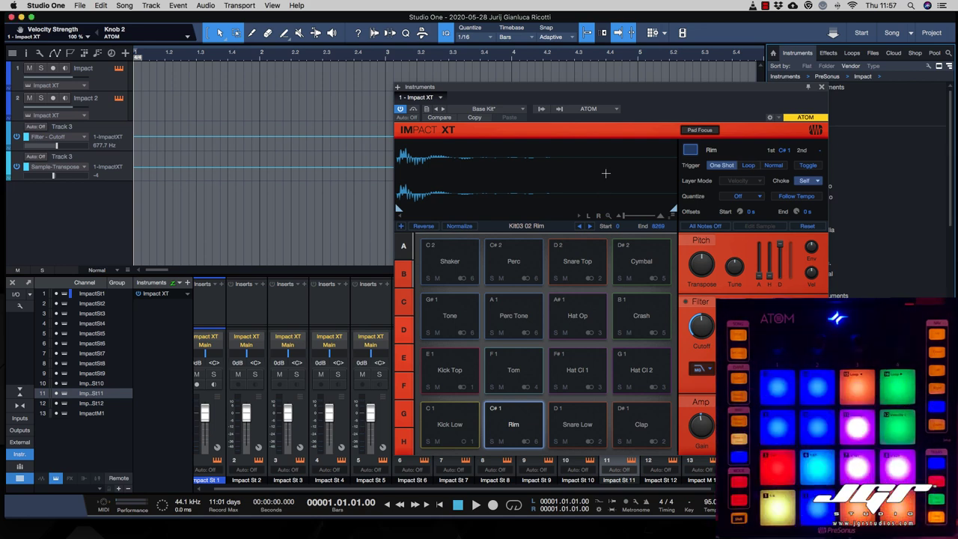
Reposition the Impact XT window and load the Akustik Kit Multi Layer preset.
left_click_drag(567, 88, 437, 89)
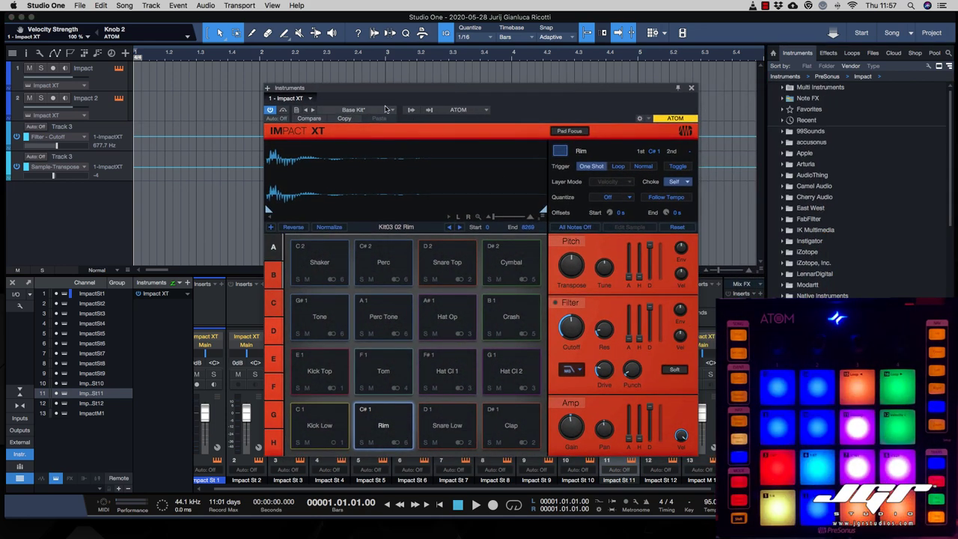
left_click(386, 109)
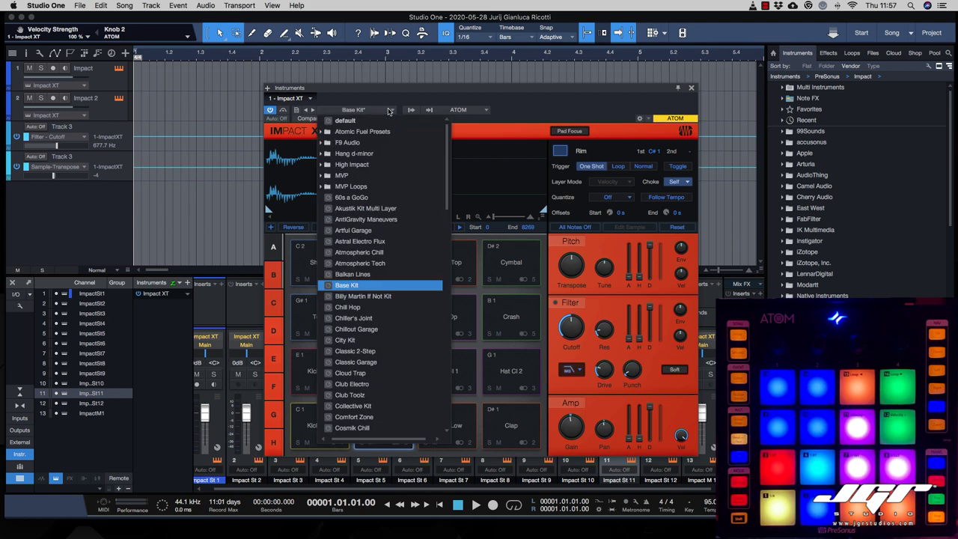
left_click(391, 210)
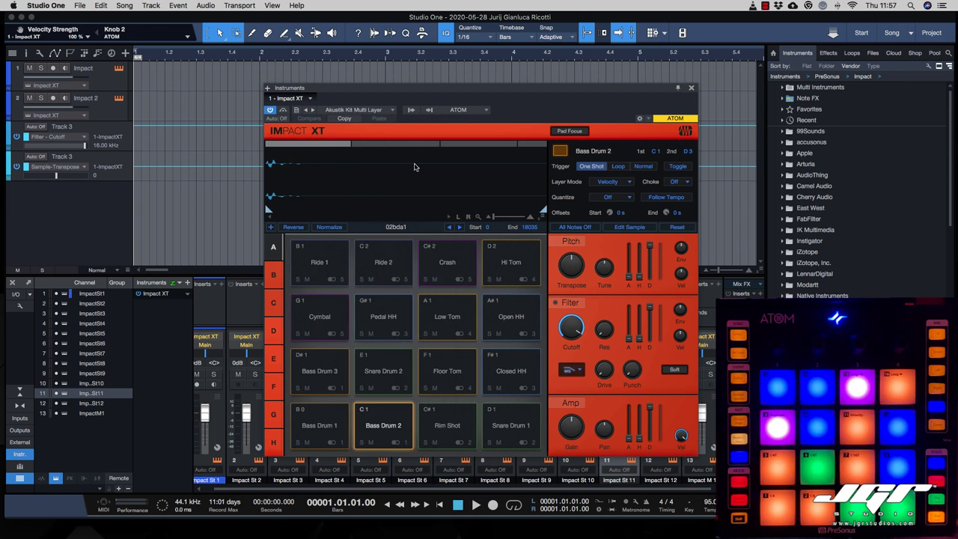
Select the Bass Drum 1 pad and audition its velocity layers, including 01bda3 and 01bda4.
left_click(324, 441)
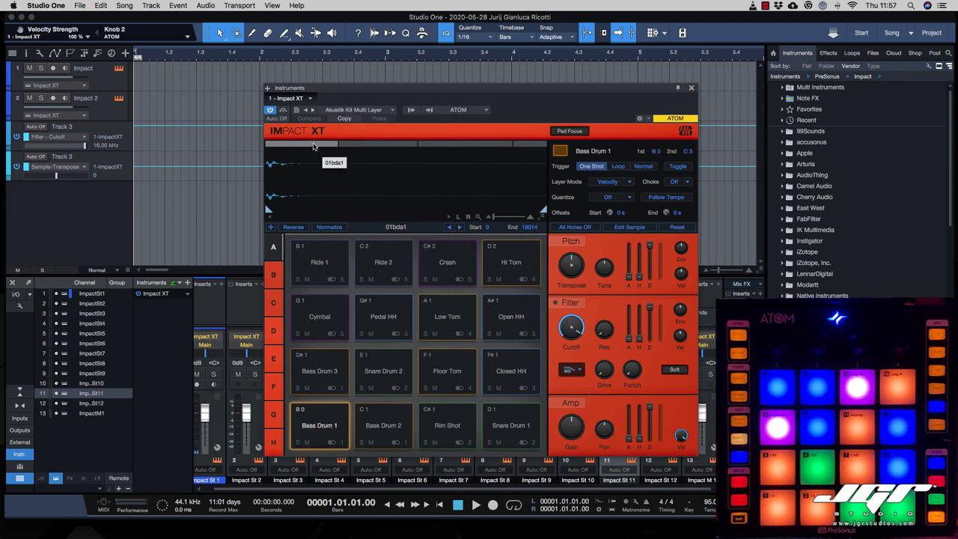
left_click(359, 146)
left_click(441, 148)
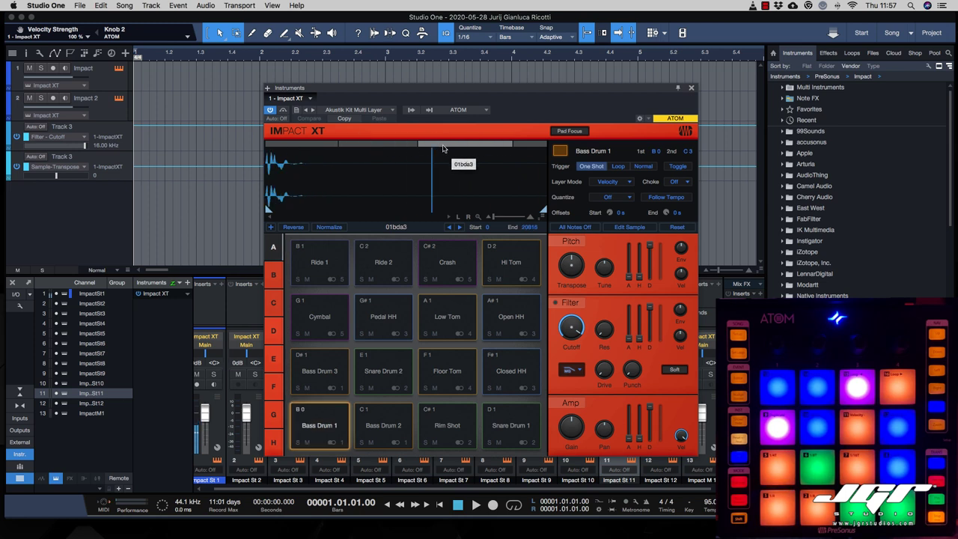
left_click(523, 149)
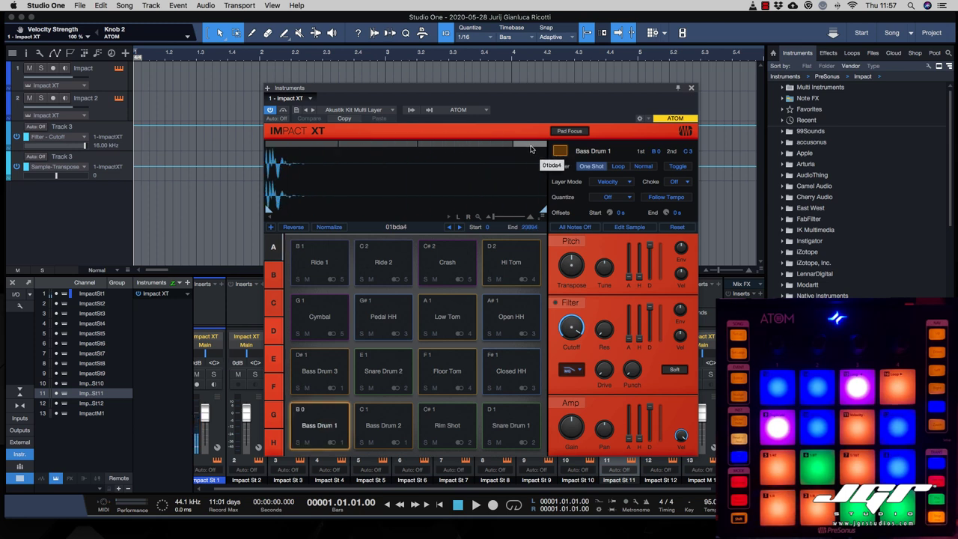
left_click(301, 148)
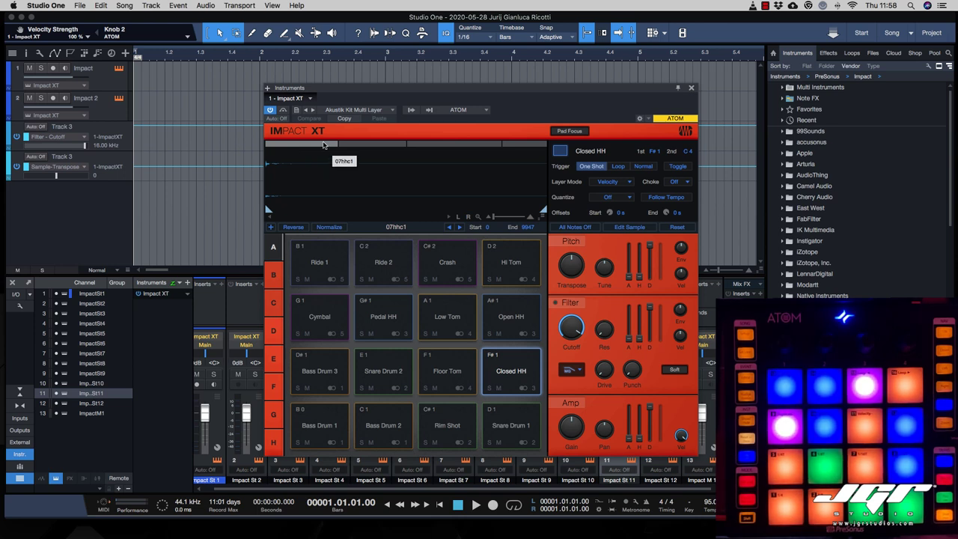
Audition the Closed HH pad's velocity layers and move the boundary between its second and third layers to 69 | 70.
left_click(372, 145)
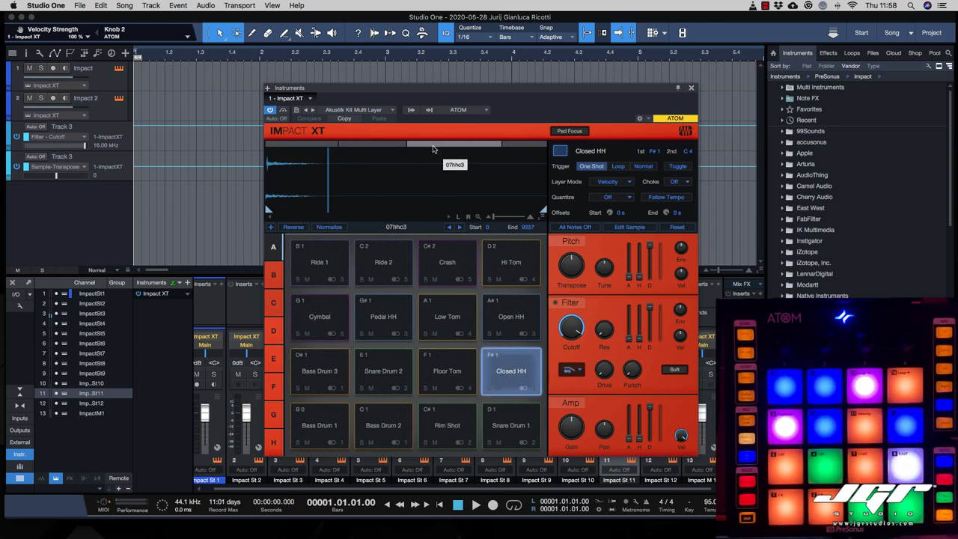
left_click(326, 145)
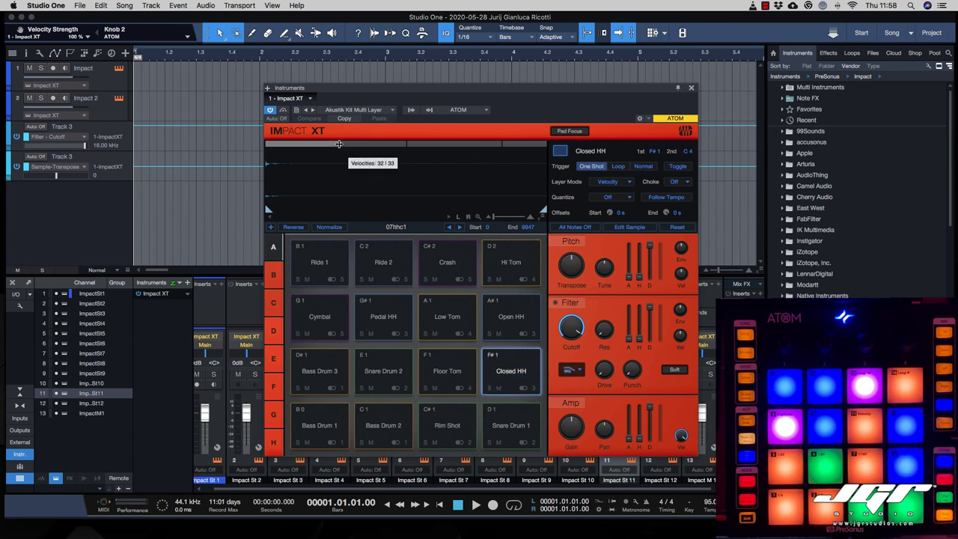
left_click_drag(339, 145, 422, 145)
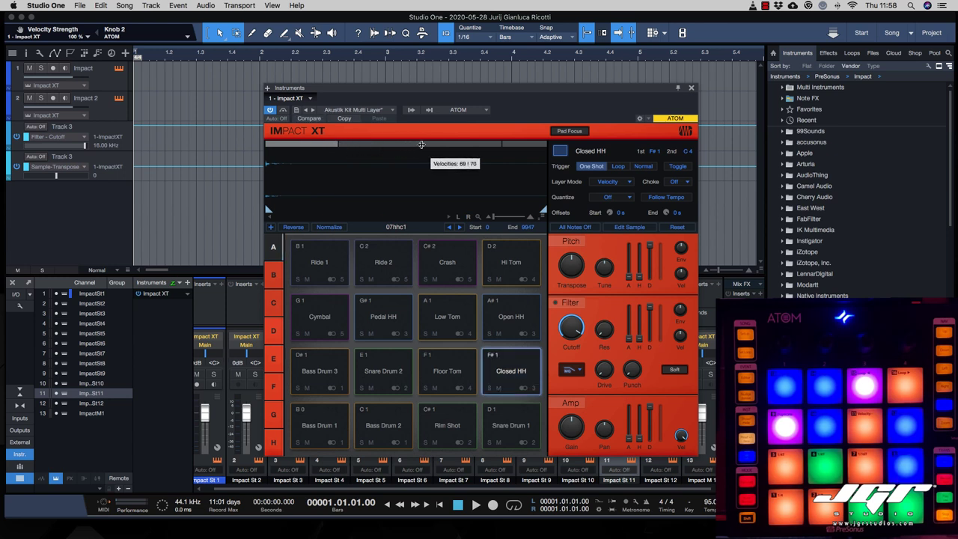
left_click(540, 146)
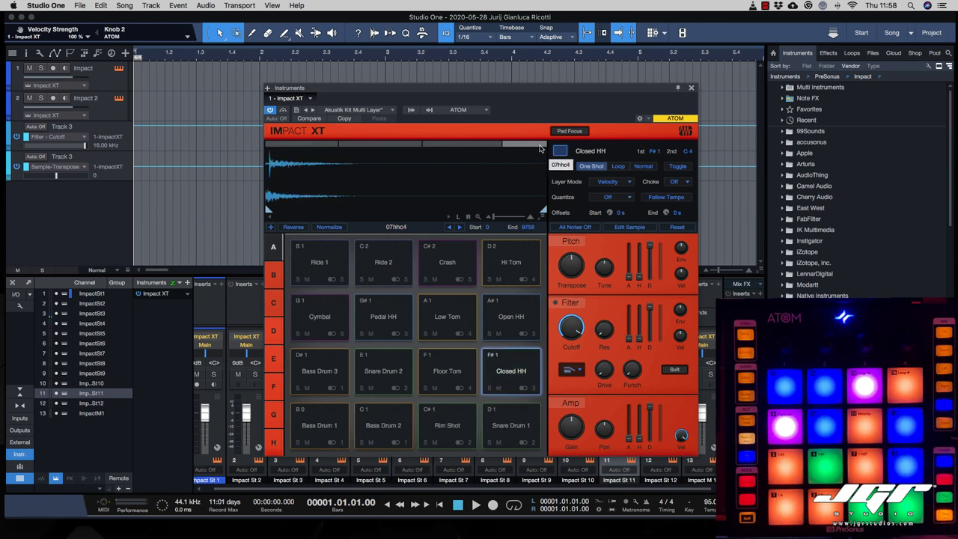
Load the default preset and place Bd02.wav from the JGR Drum folder on the C 1 pad.
left_click(353, 110)
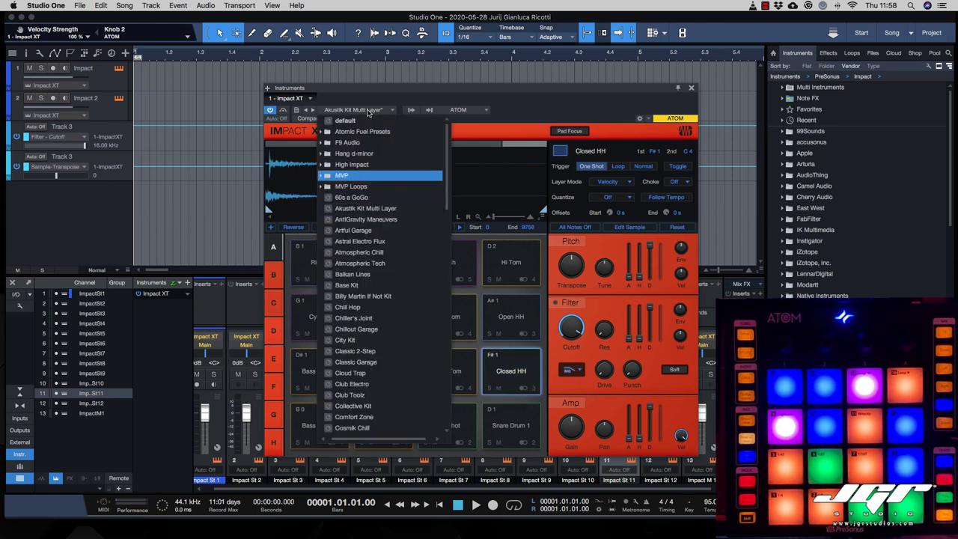
left_click(360, 122)
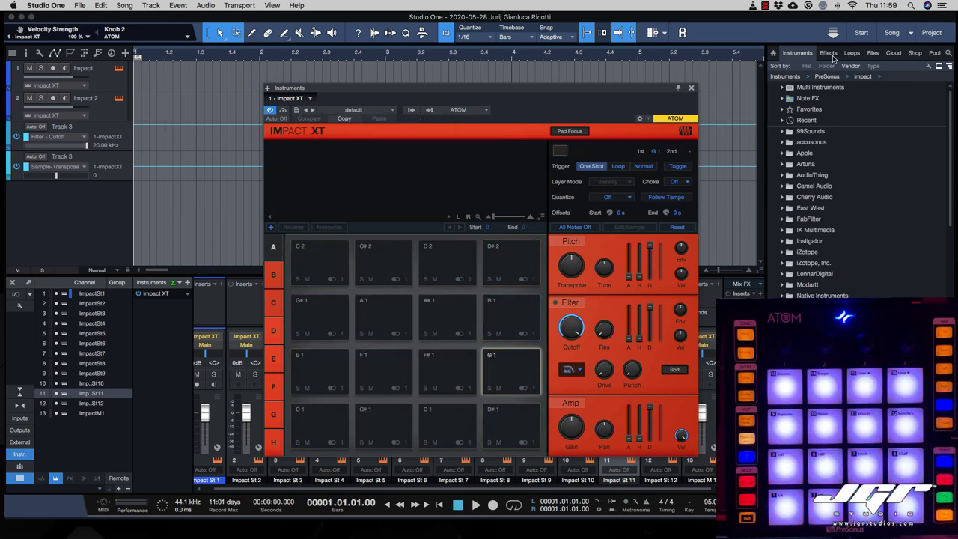
left_click(873, 54)
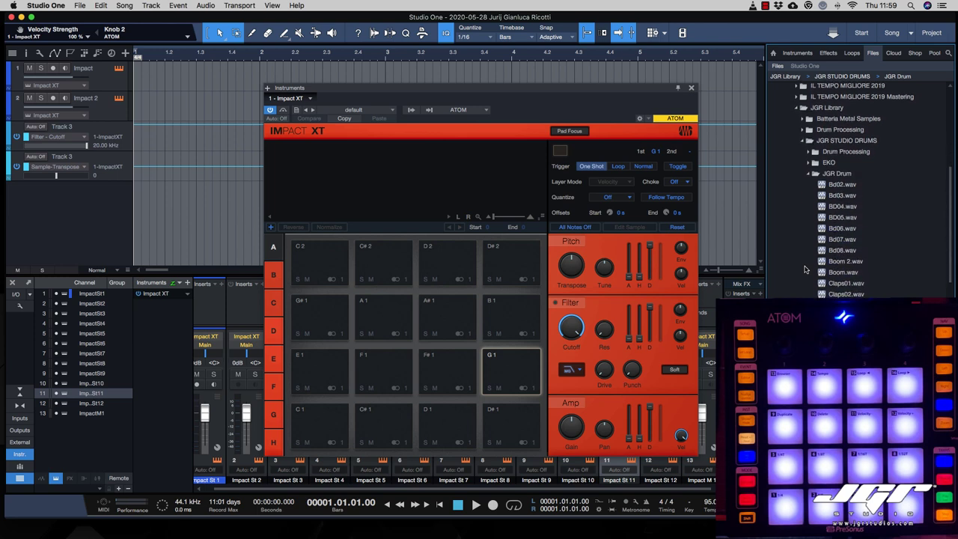
left_click(823, 186)
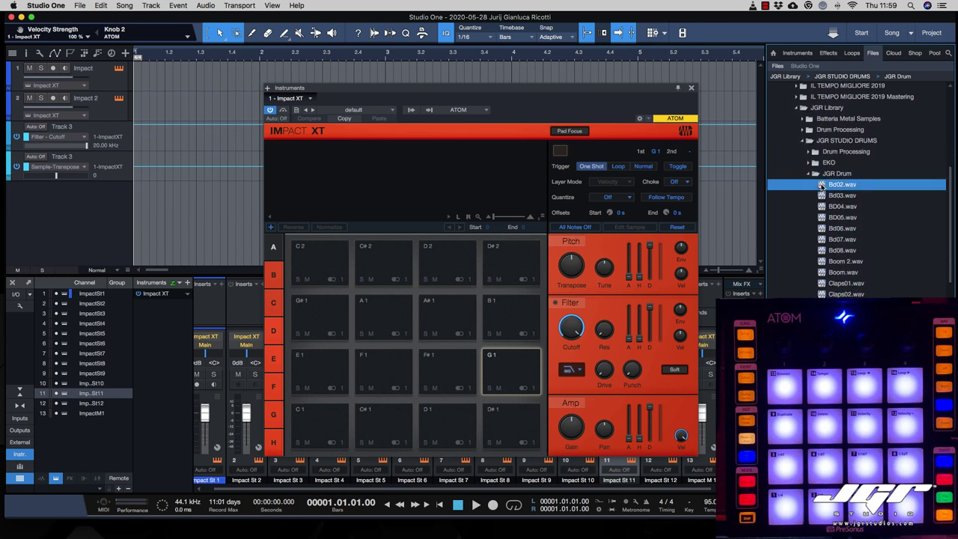
left_click_drag(823, 186, 319, 425)
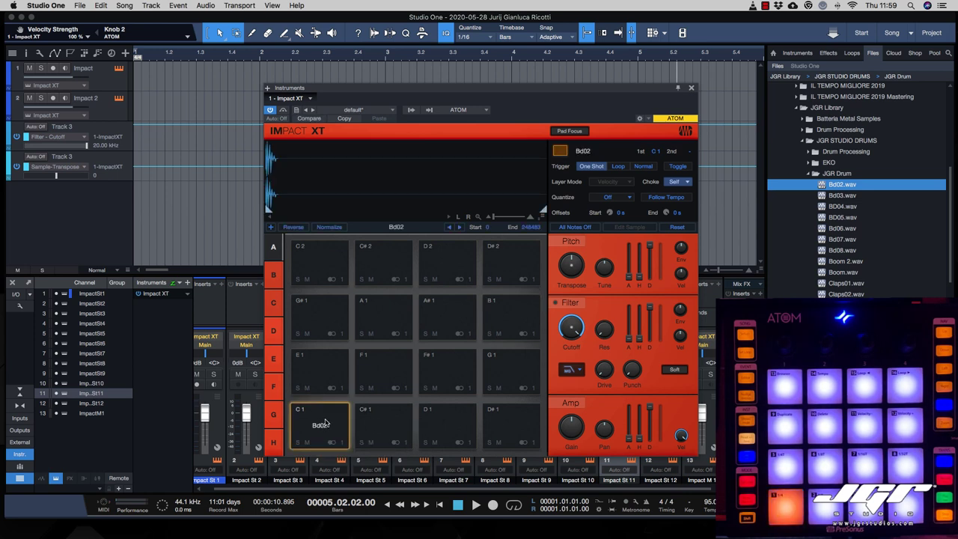
Stack the samples Bd02.wav to Bd08.wav on the C 1 pad as velocity layers and audition several of them.
left_click(827, 251, "shift")
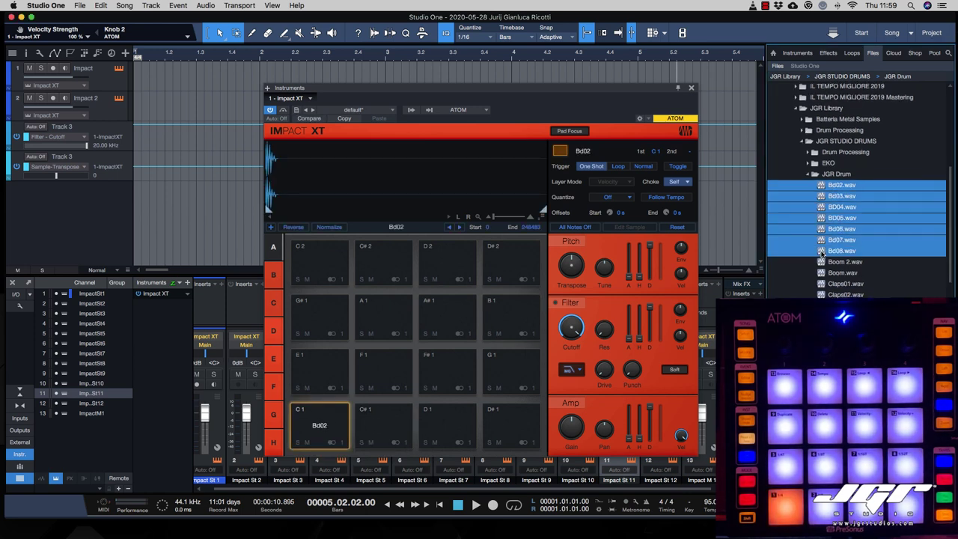
left_click_drag(824, 251, 314, 421)
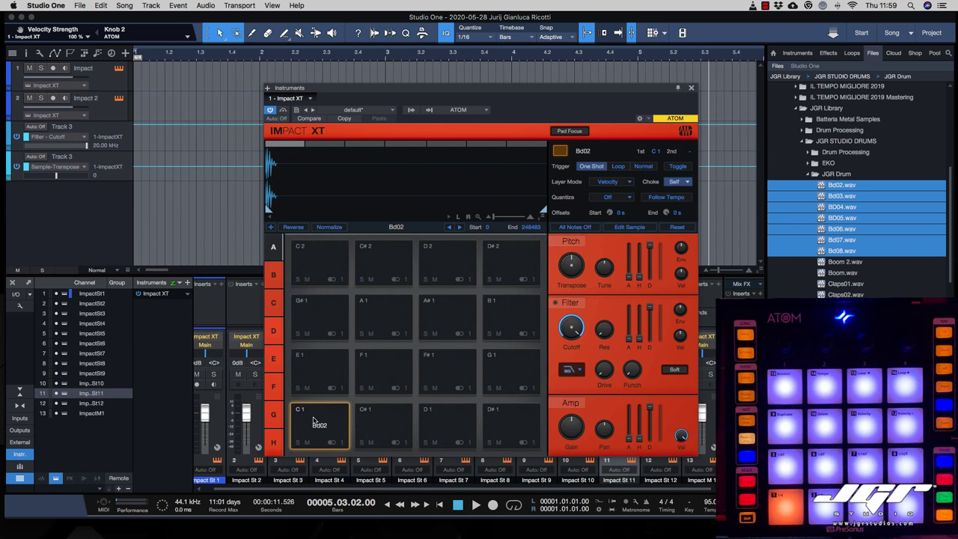
left_click(328, 145)
left_click(366, 145)
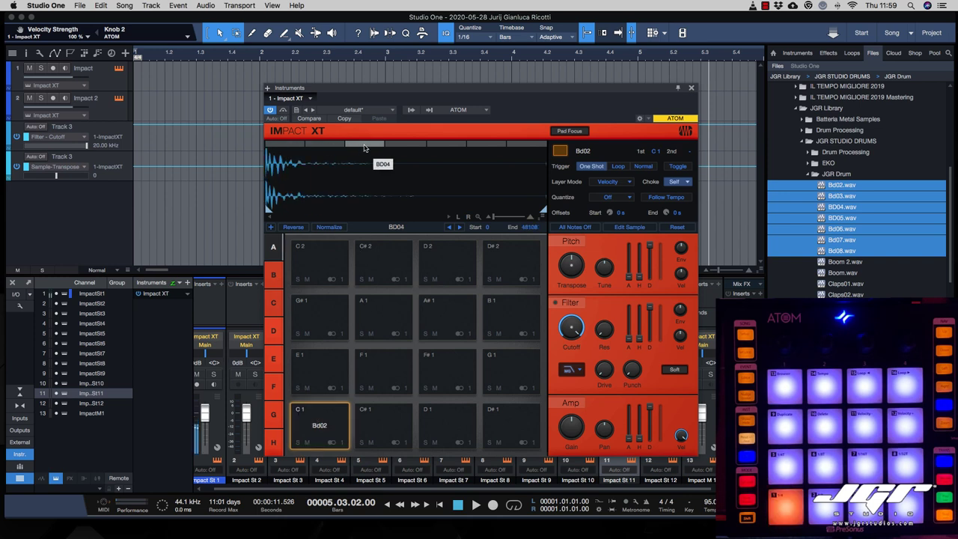
left_click(408, 145)
left_click(462, 145)
left_click(485, 146)
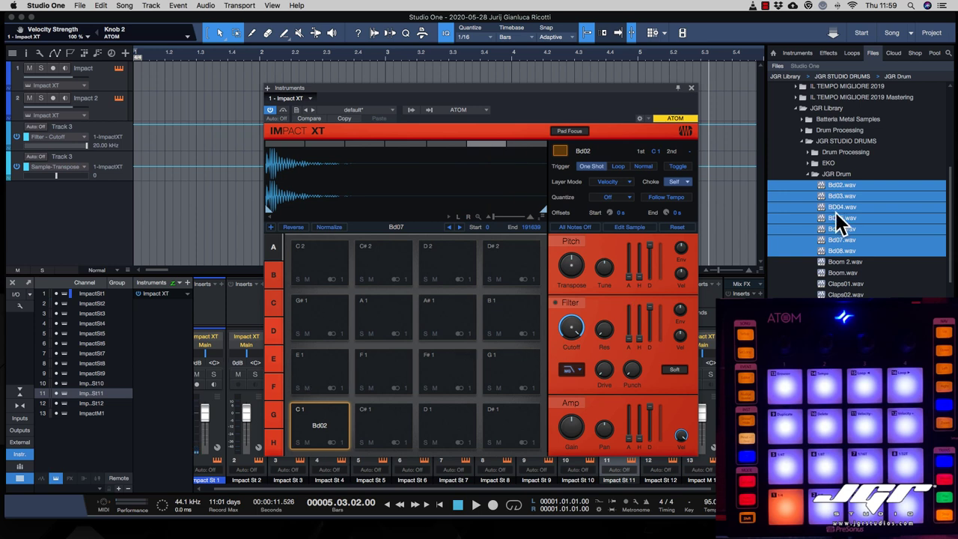
Spread the samples Bd02.wav to Bd08.wav across multiple pads, starting at the C 1 pad.
left_click_drag(821, 187, 312, 416)
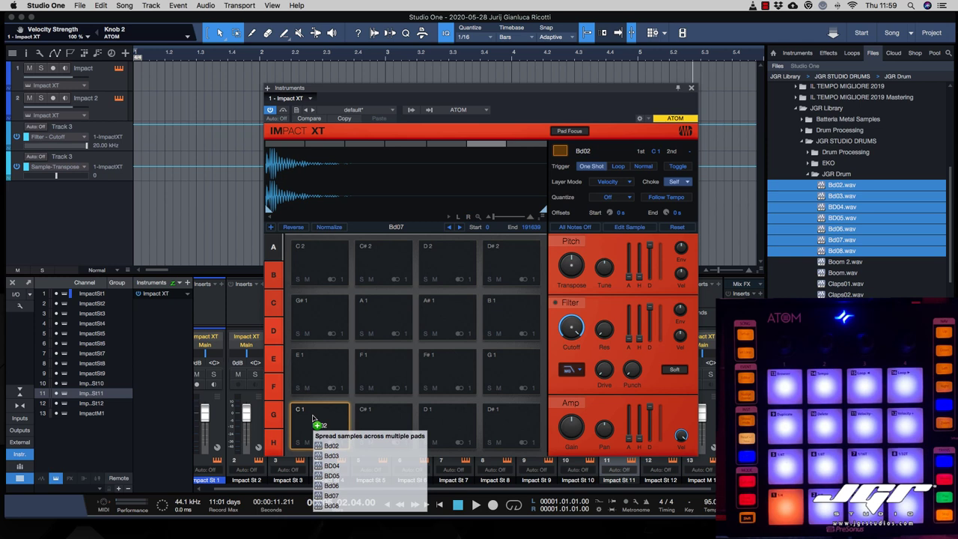
left_click_drag(313, 417, 313, 418)
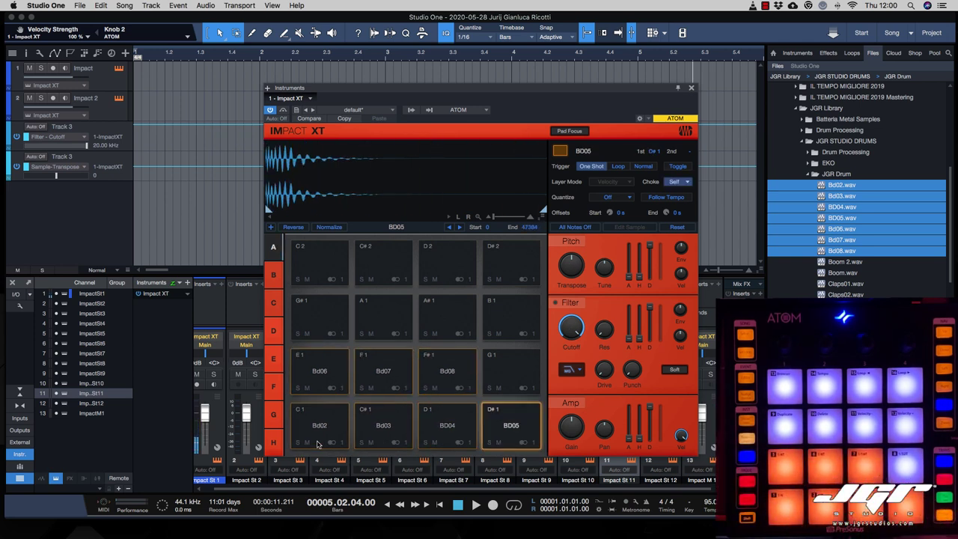
Colour the Bd02 pad red, the Bd03 pad purple and the BD04 pad blue.
left_click(334, 436)
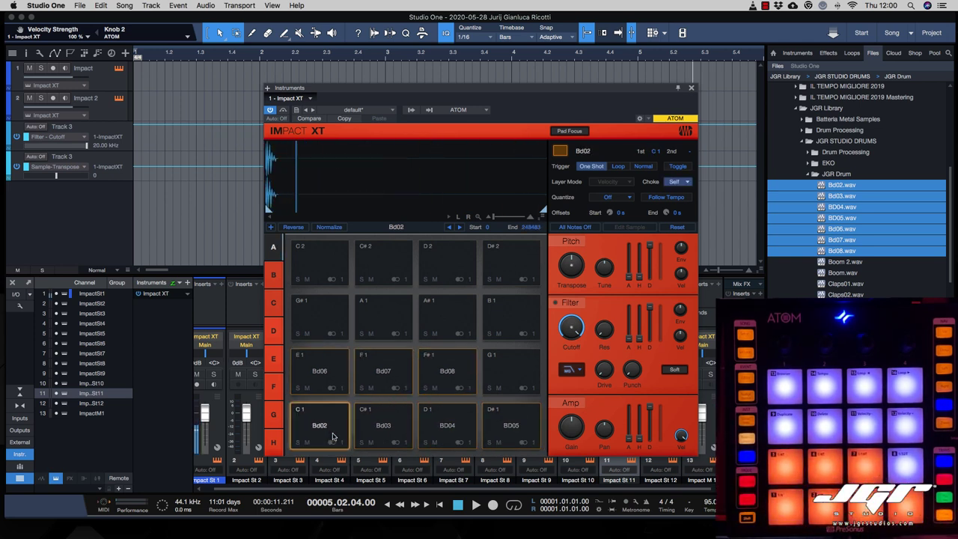
left_click(560, 151)
left_click(572, 193)
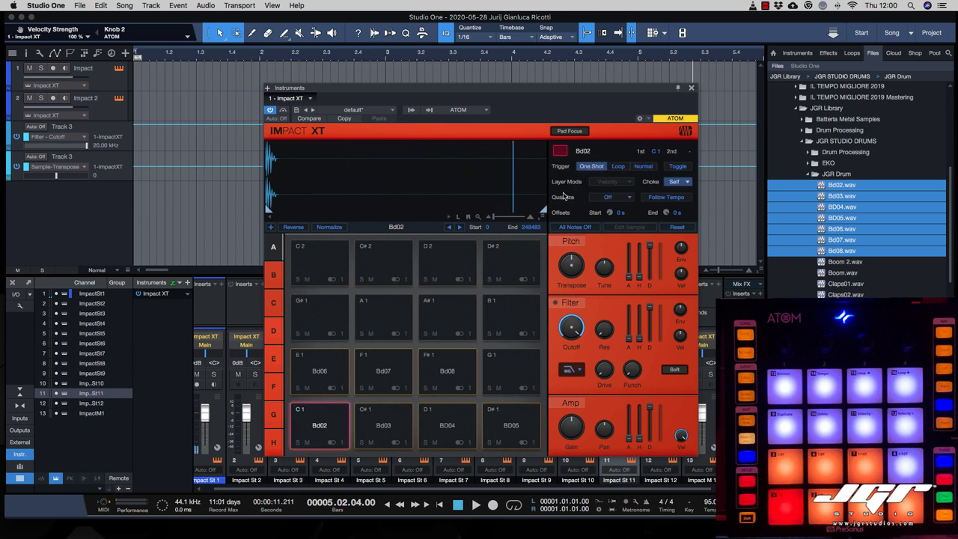
left_click(560, 150)
left_click(591, 193)
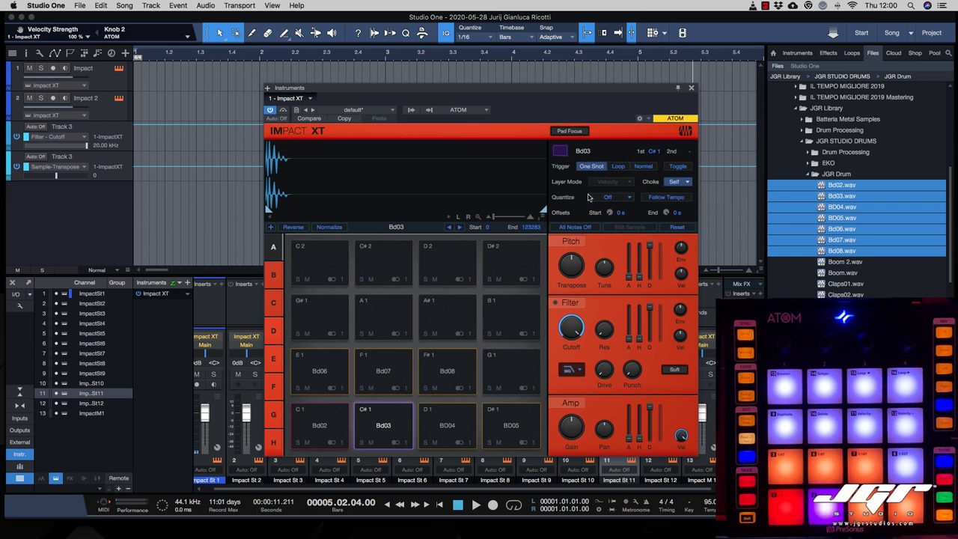
left_click(441, 437)
left_click(560, 150)
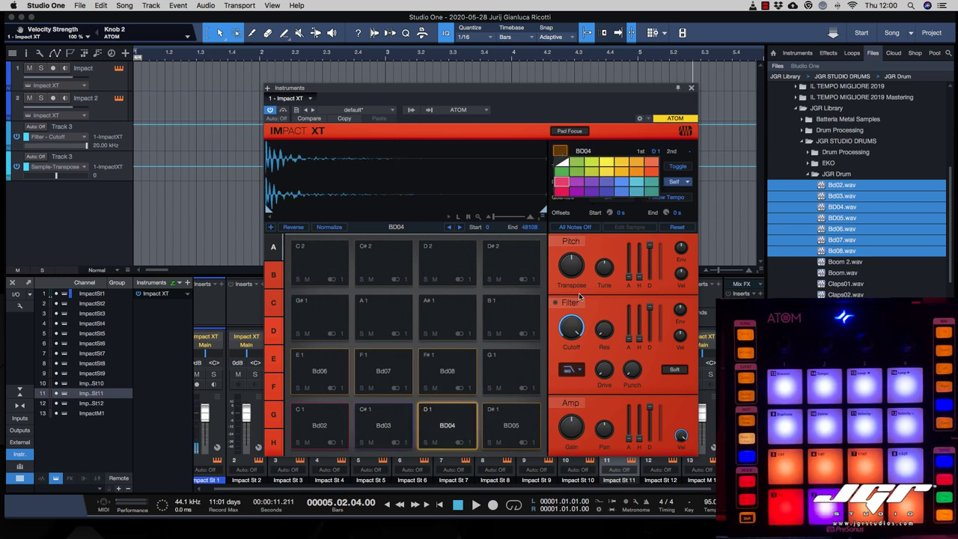
left_click(621, 193)
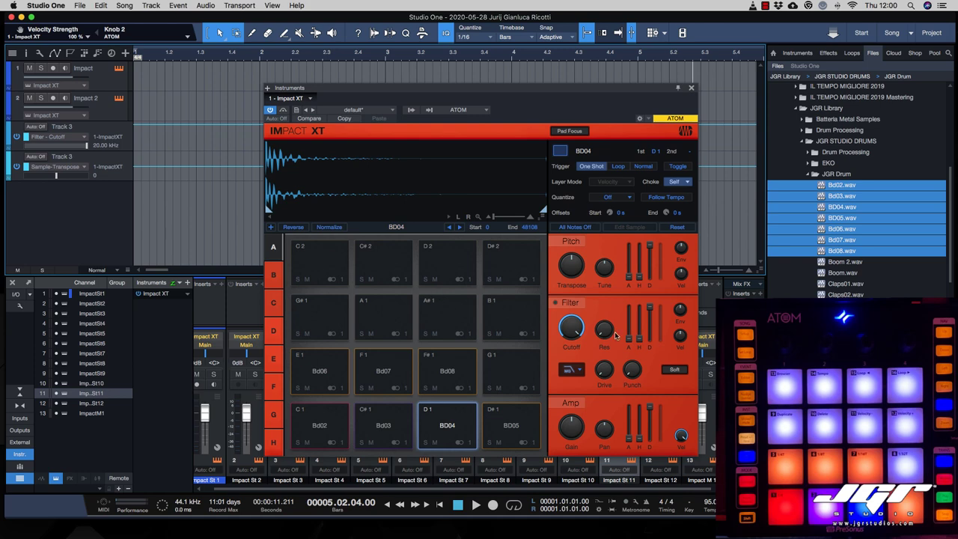
Load the 06 Out West Kit 130 preset from the Atomic Fuel Presets and select its Arp 01 pad.
scroll(857, 190, "down", 5)
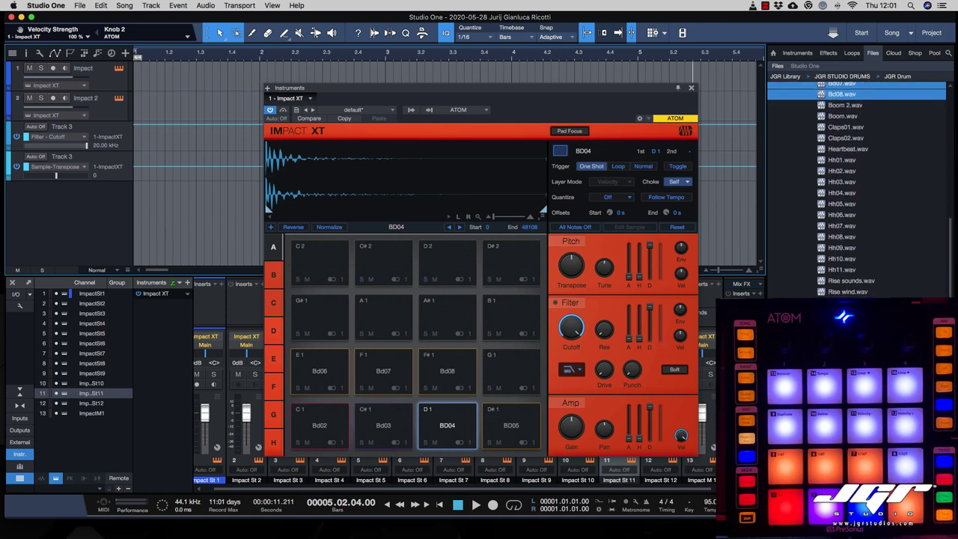
left_click(353, 110)
left_click(331, 132)
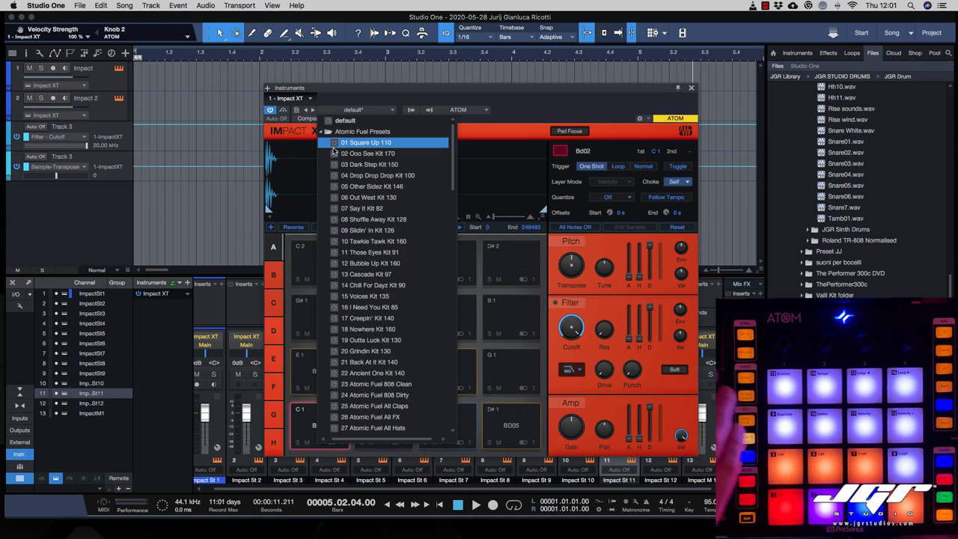
left_click(367, 198)
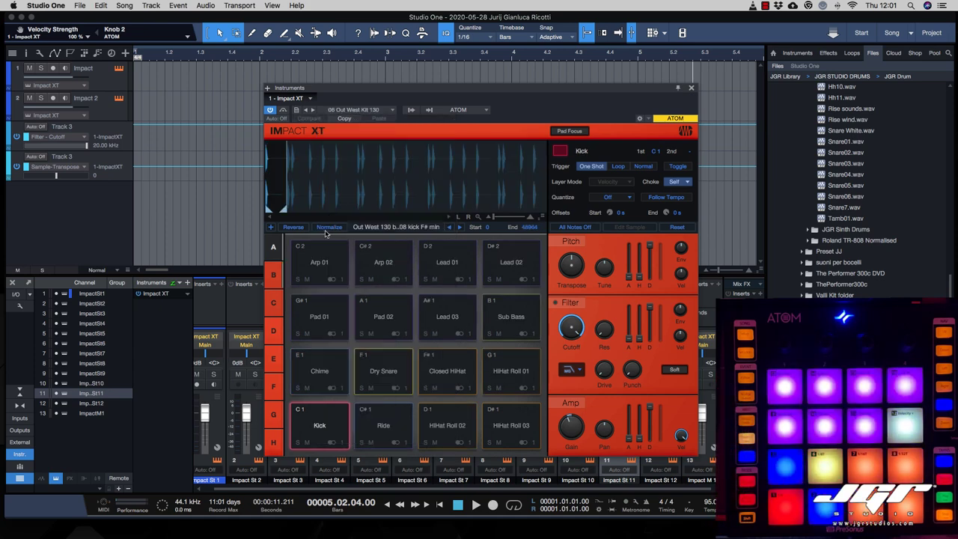
left_click(324, 278)
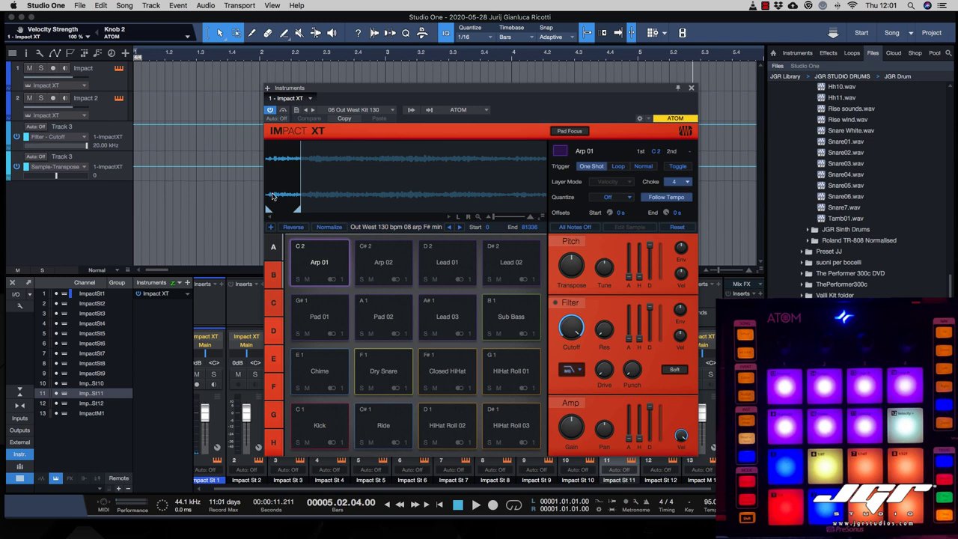
Record an Arp 01 part on the Impact 2 track and move the Impact XT window clear of the arrangement.
left_click(111, 164)
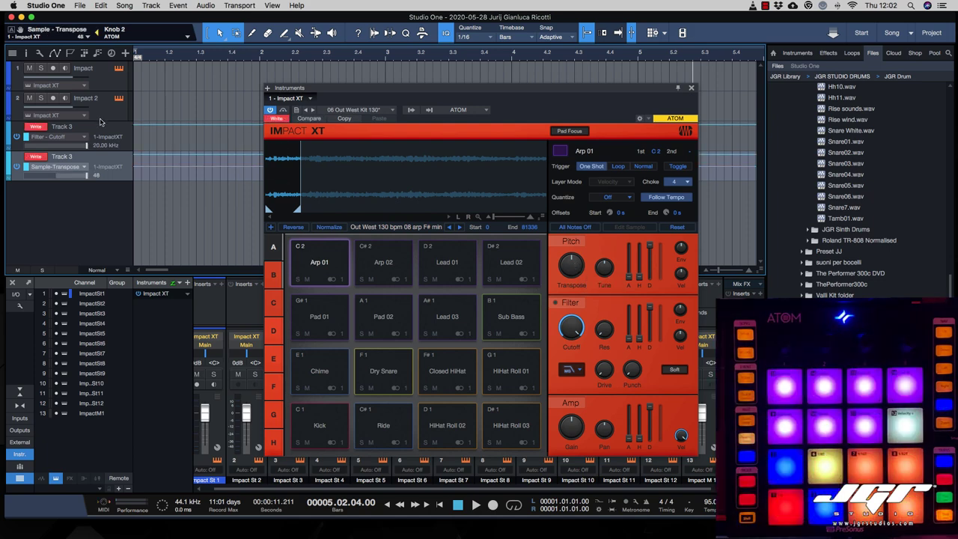
left_click(53, 98)
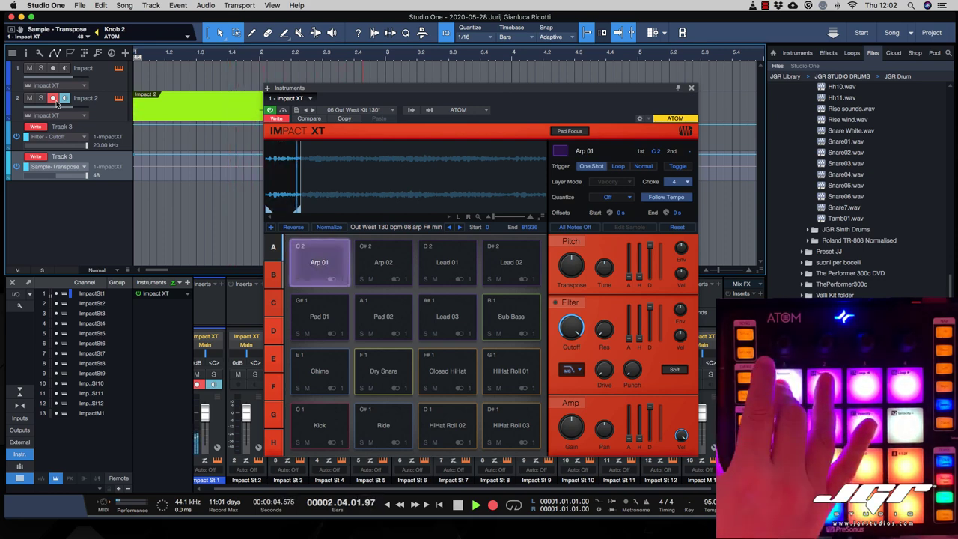
key("space")
left_click_drag(384, 90, 549, 79)
left_click(262, 53)
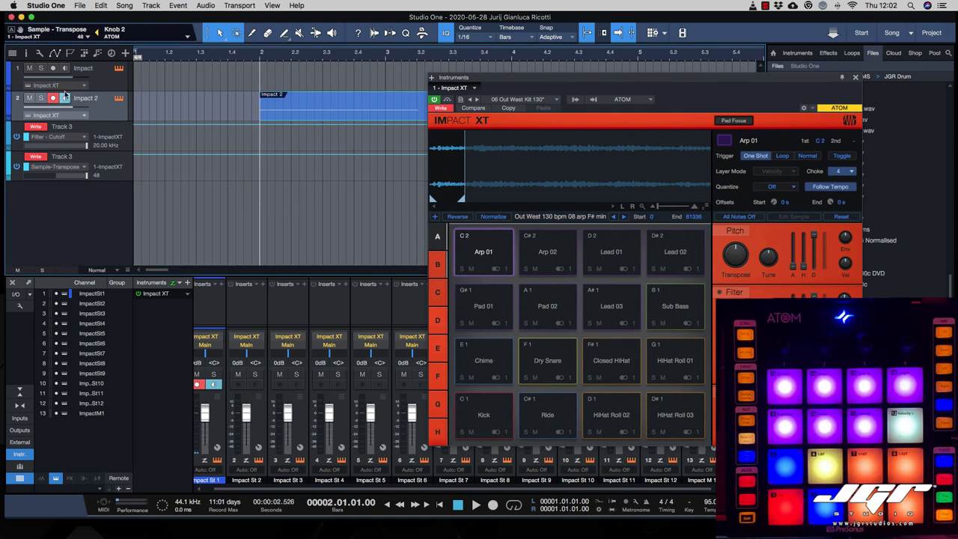
left_click(52, 98)
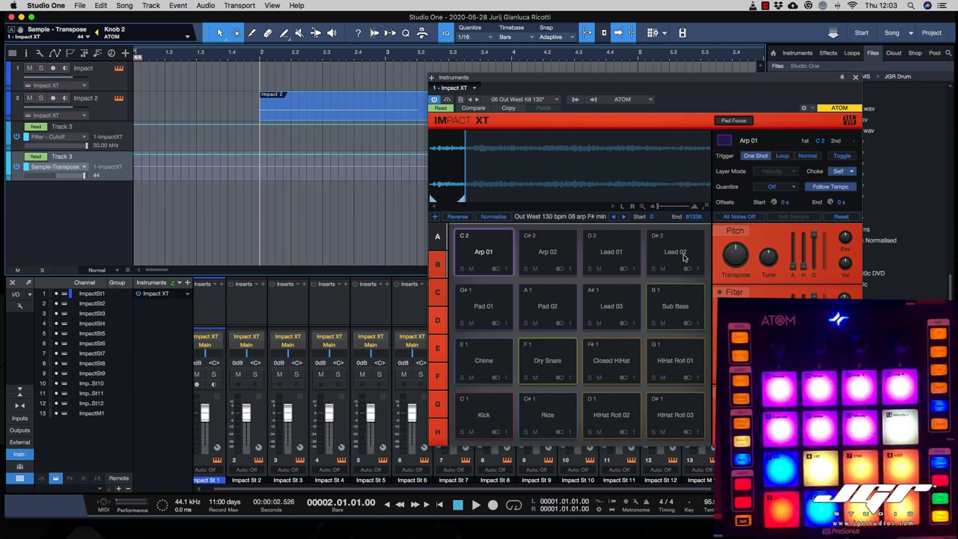
Record Transpose automation for the Arp 01 pad from the song start in Write mode, and return the automation mode to Read.
right_click(737, 256)
left_click(743, 260)
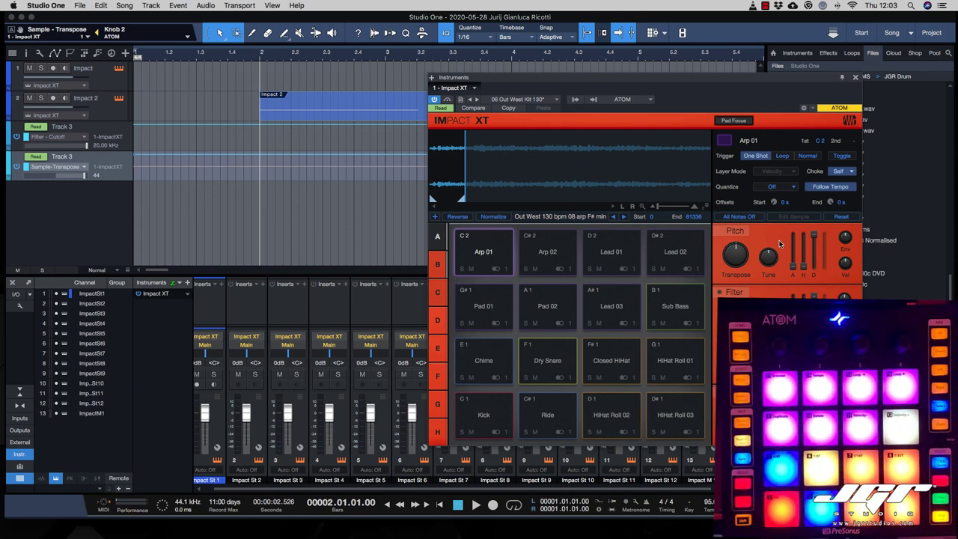
key("comma")
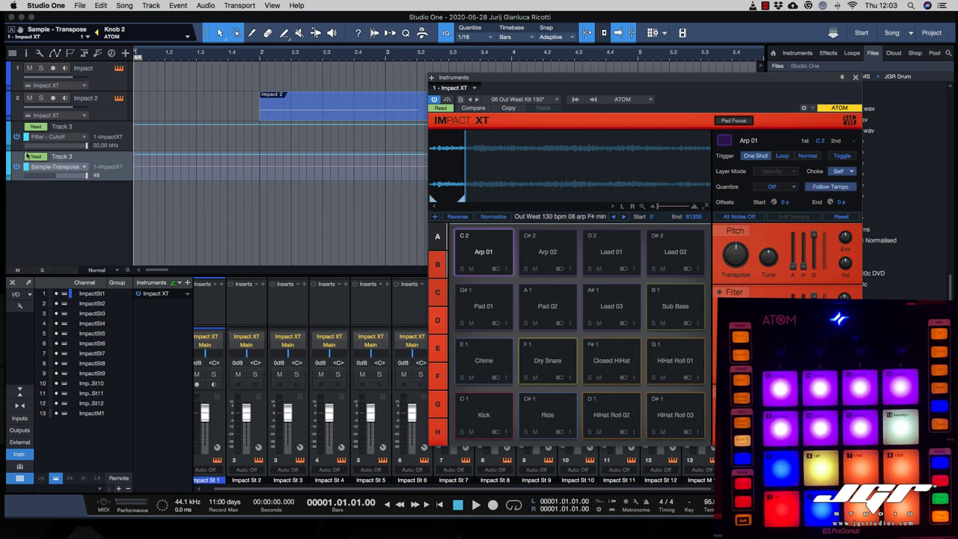
left_click(29, 158)
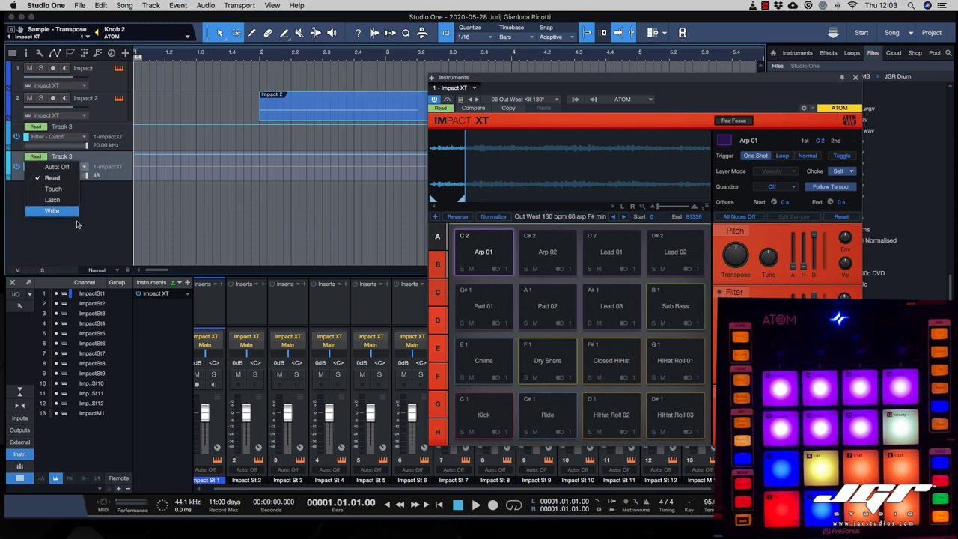
left_click(55, 211)
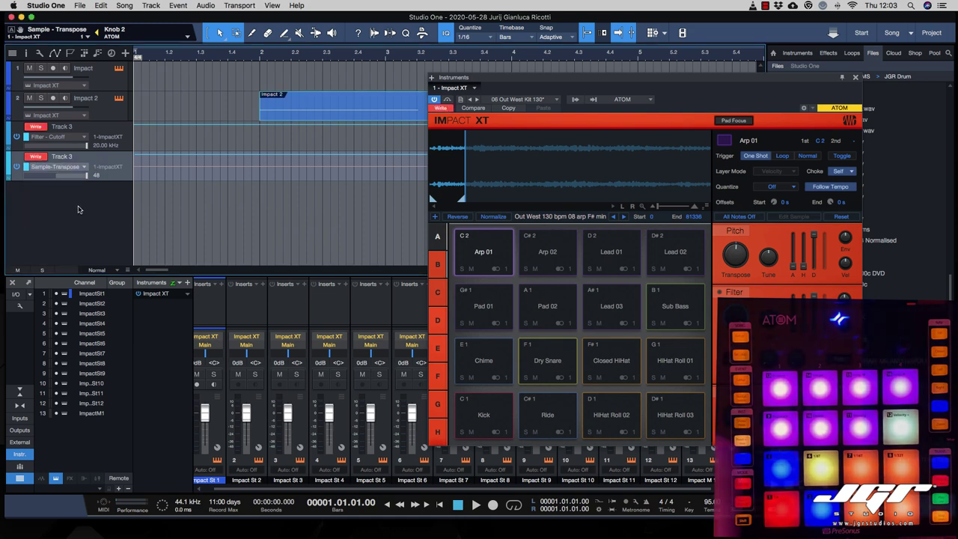
key("space")
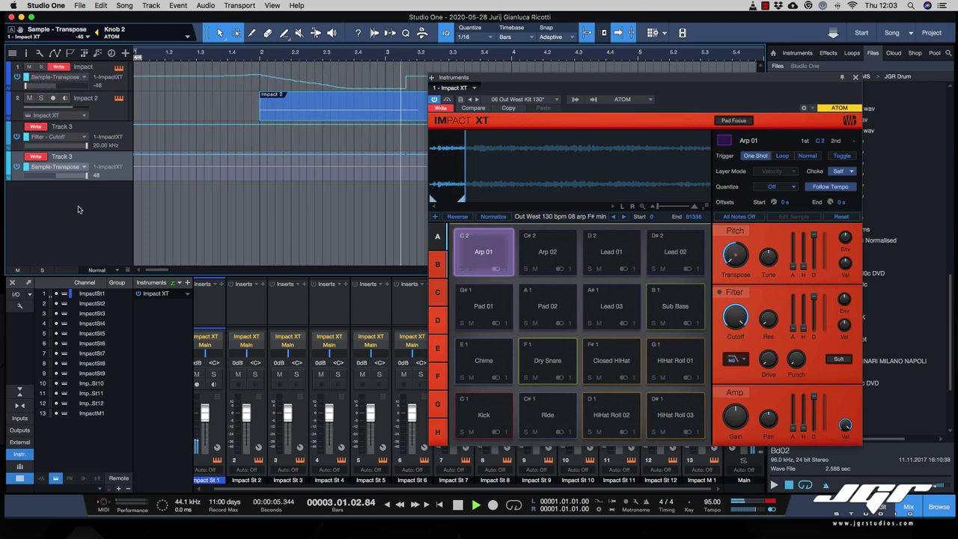
key("space")
left_click(36, 157)
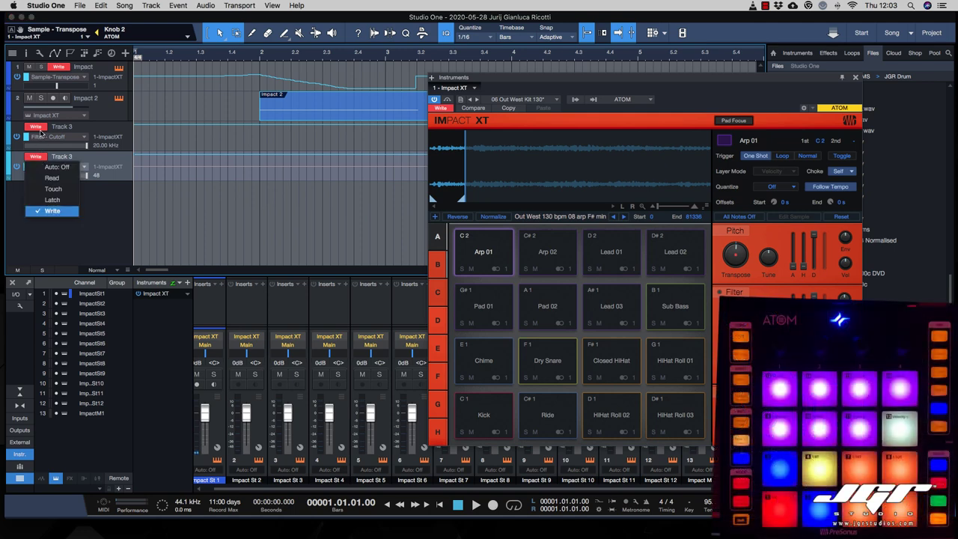
left_click(52, 179)
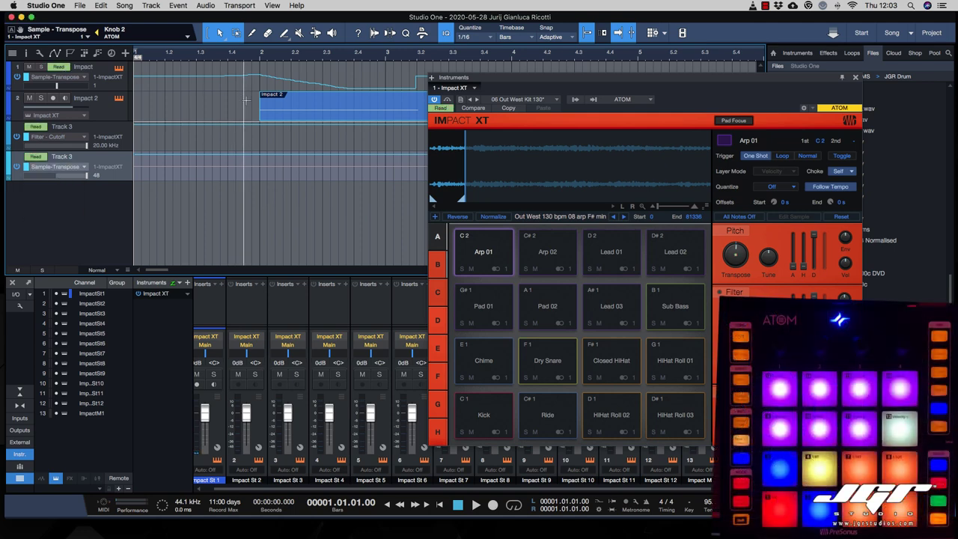
Play back the recorded Transpose automation and redraw its descent from bar 2 to bar 3 as a falling parabola.
key("space")
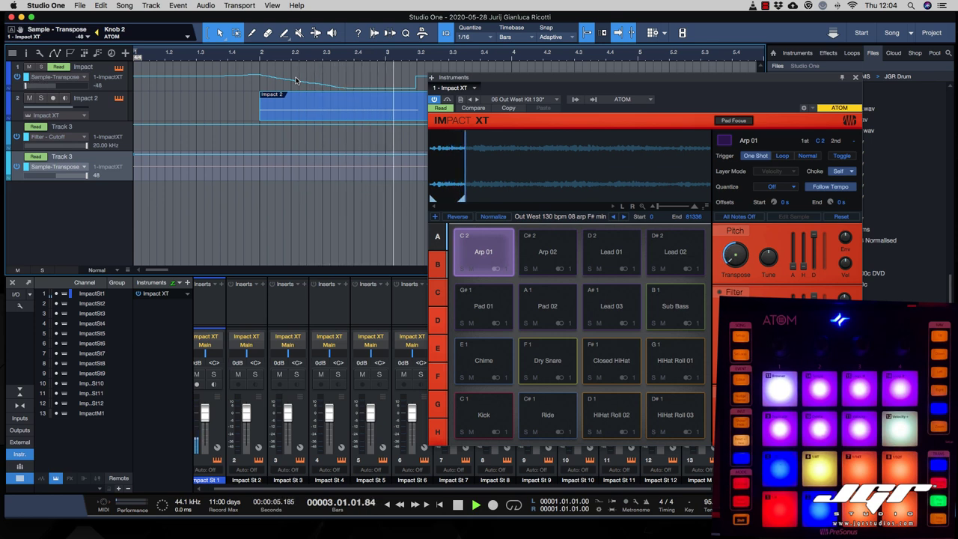
key("space")
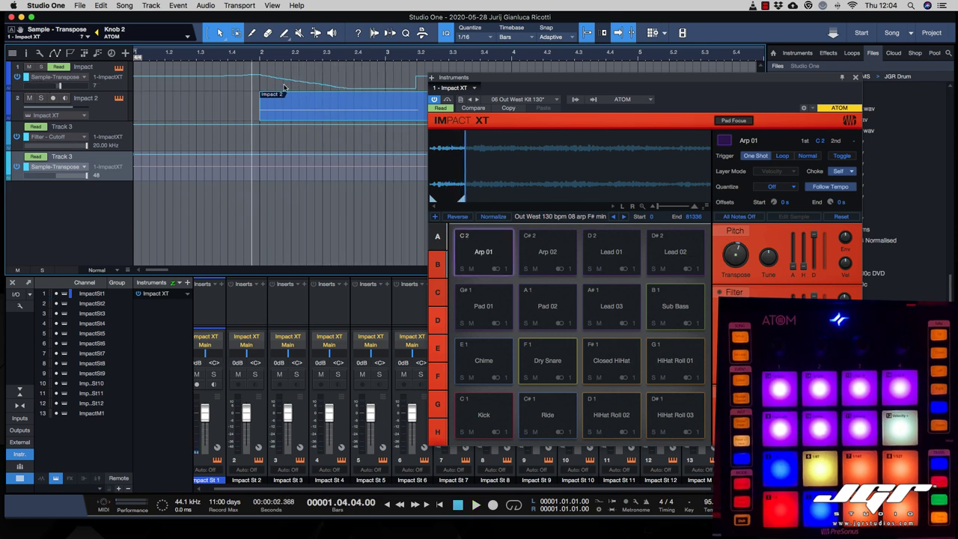
left_click_drag(112, 92, 139, 187)
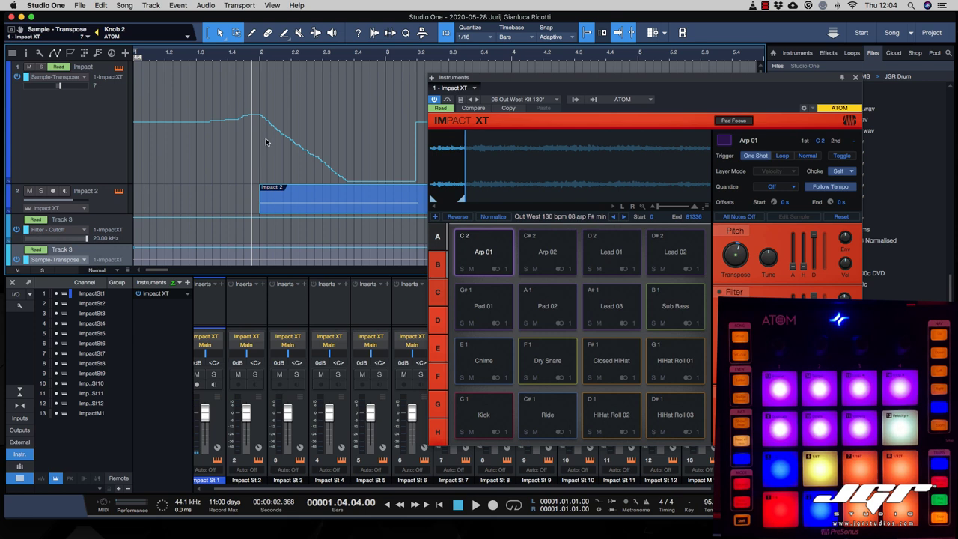
left_click_drag(266, 141, 399, 139)
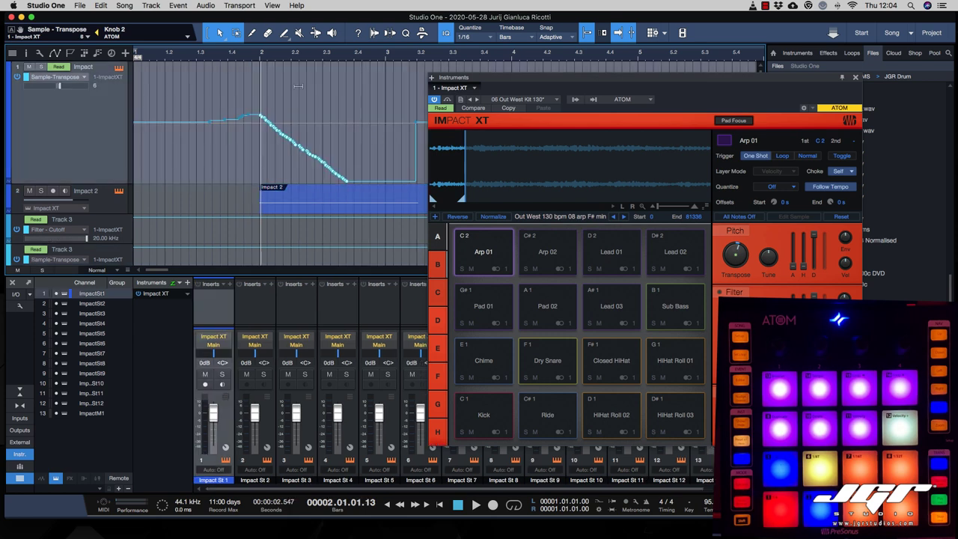
left_click(288, 39)
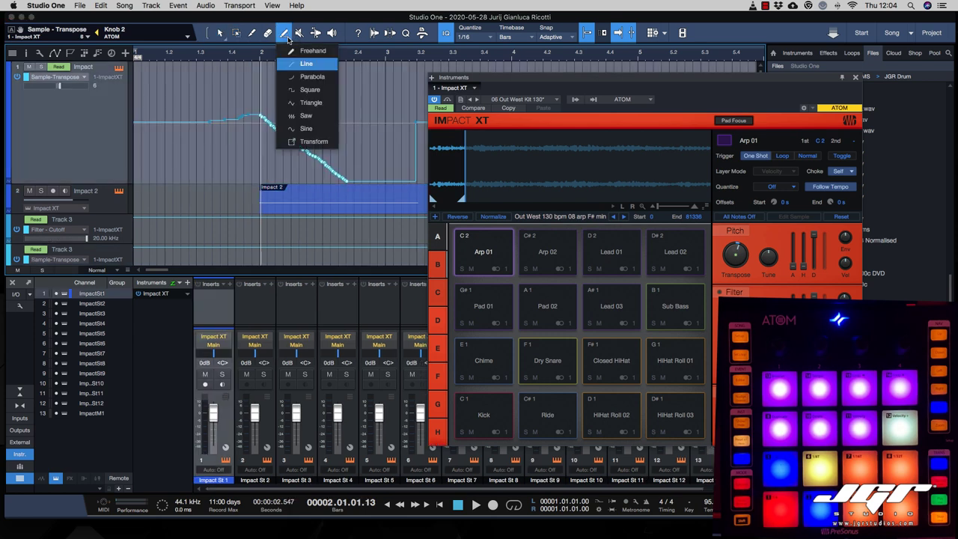
left_click(308, 77)
left_click_drag(259, 122, 387, 181)
Play the song from just before bar 2 to hear the Arp 01 part with the parabolic Transpose curve.
left_click(239, 57)
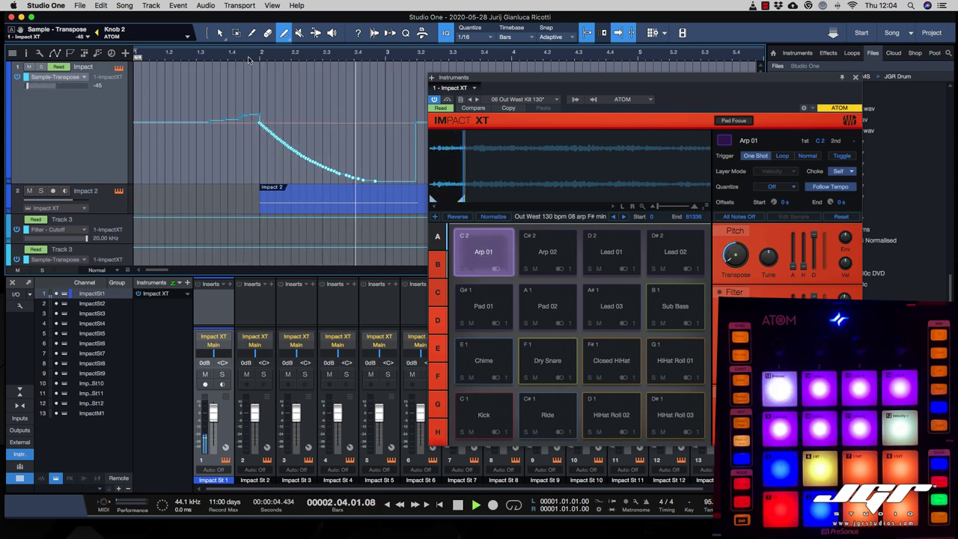
key("space")
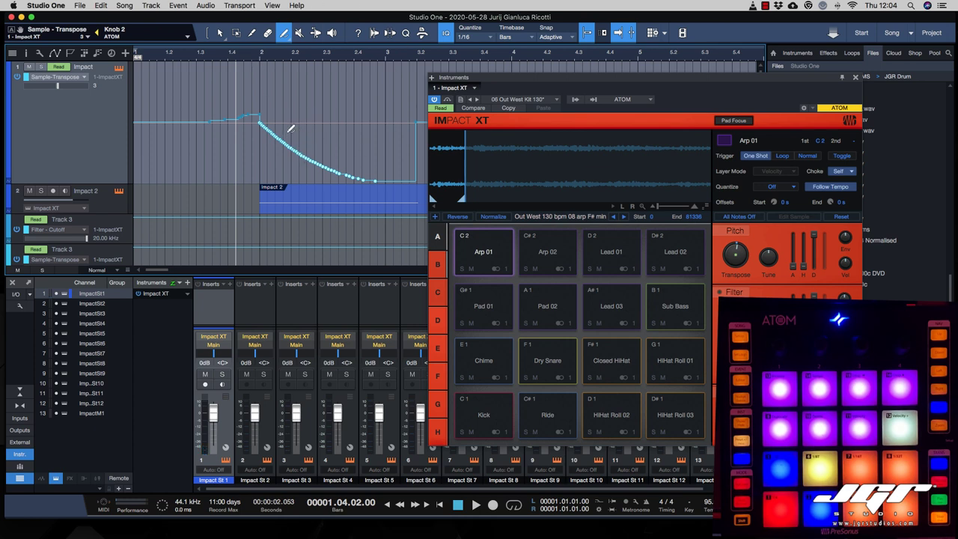
left_click(630, 459)
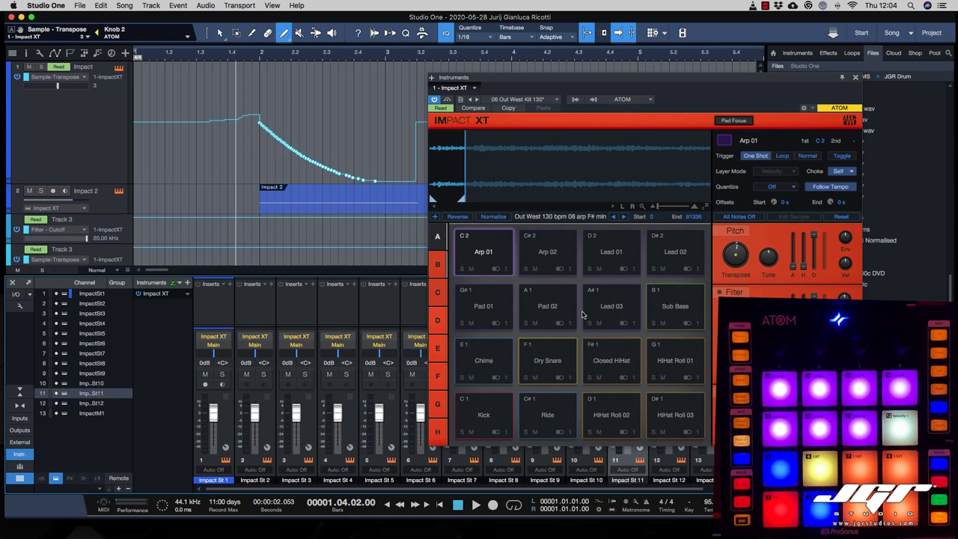
Load the default preset to empty the Impact XT pads, and move the plug-in window clear of the file list.
left_click(524, 100)
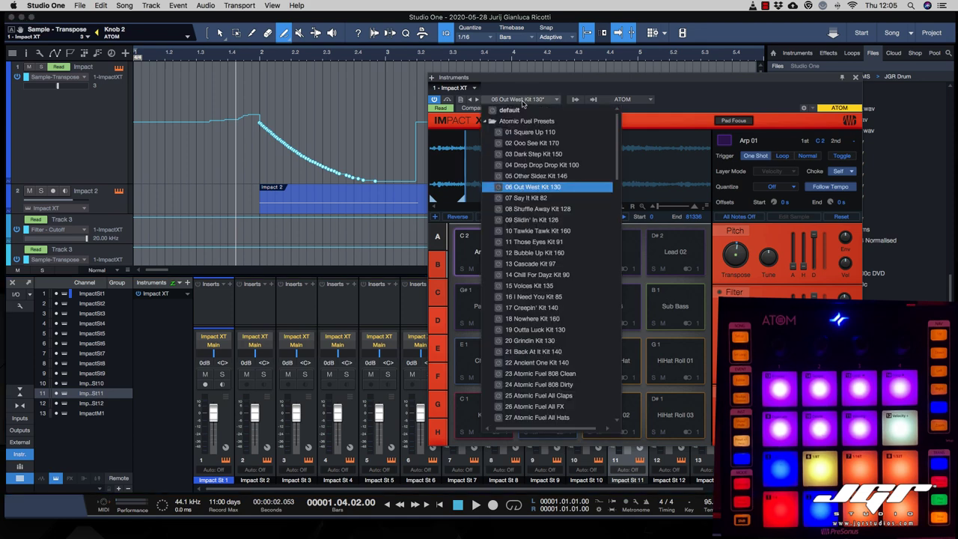
left_click(523, 109)
left_click_drag(568, 77, 417, 72)
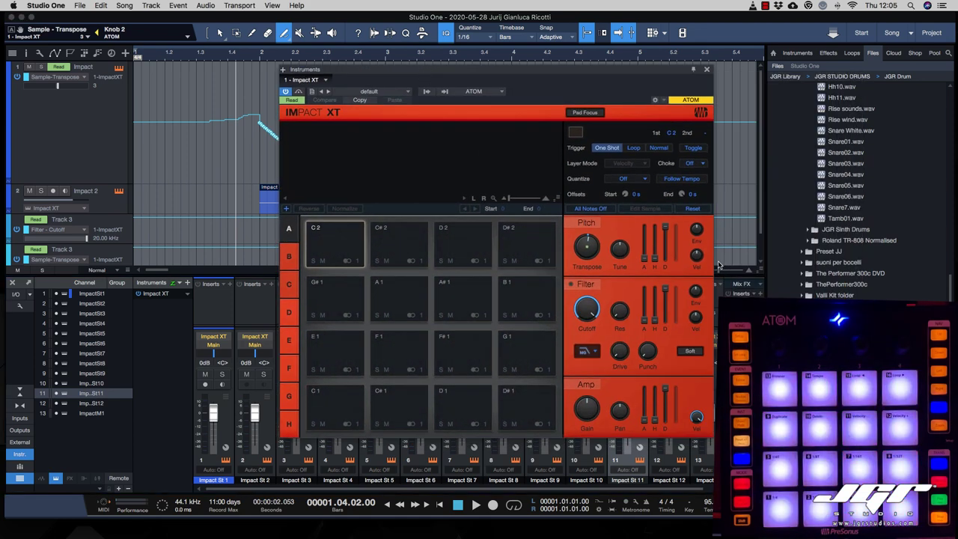
Select the samples from Bd02.wav to Claps02.wav in the JGR Drum folder and spread them across separate pads starting at C 1.
scroll(839, 217, "up", 7)
scroll(847, 202, "up", 1)
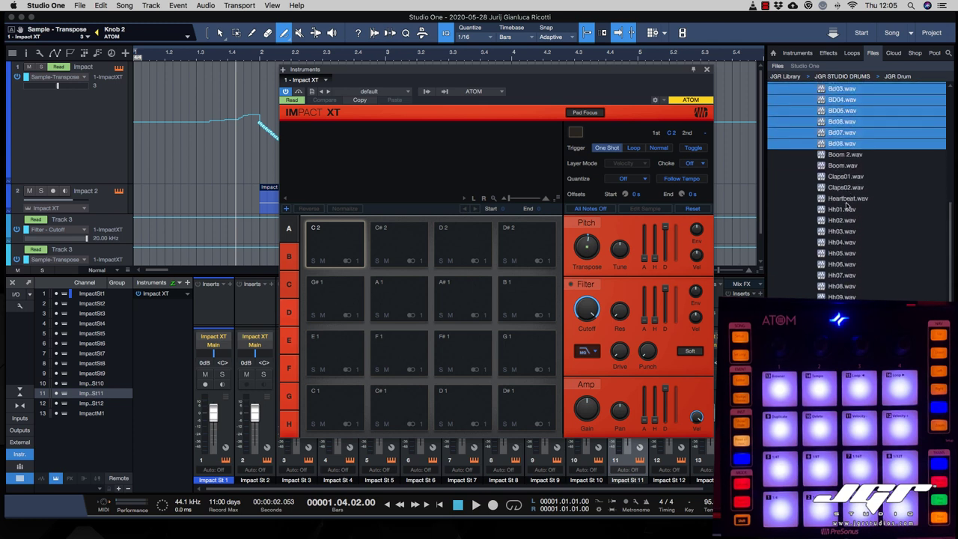
scroll(845, 175, "up", 3)
left_click(846, 274, "shift")
left_click_drag(846, 273, 351, 405)
key("alt")
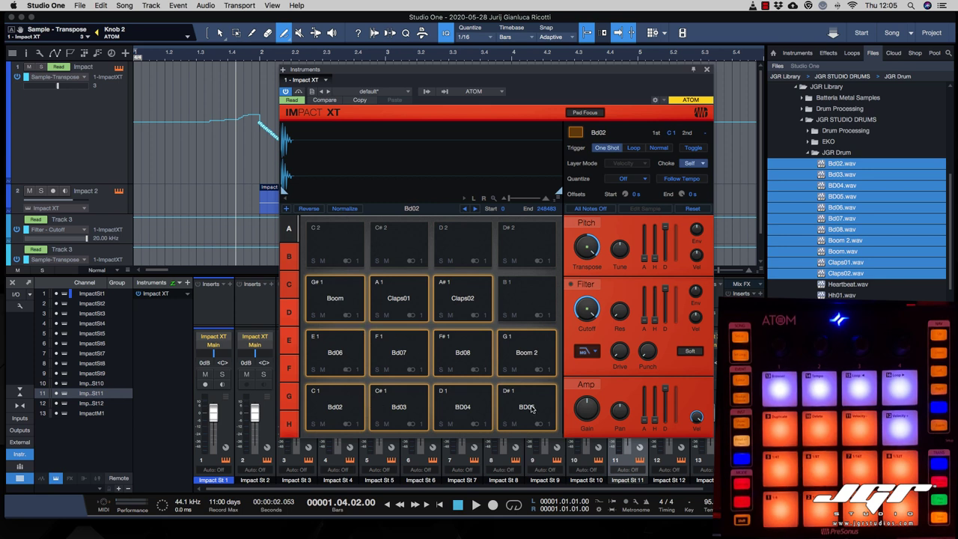
Open the note editor for the Impact track and compare its piano view with the drum view listing the pad names.
left_click(109, 162)
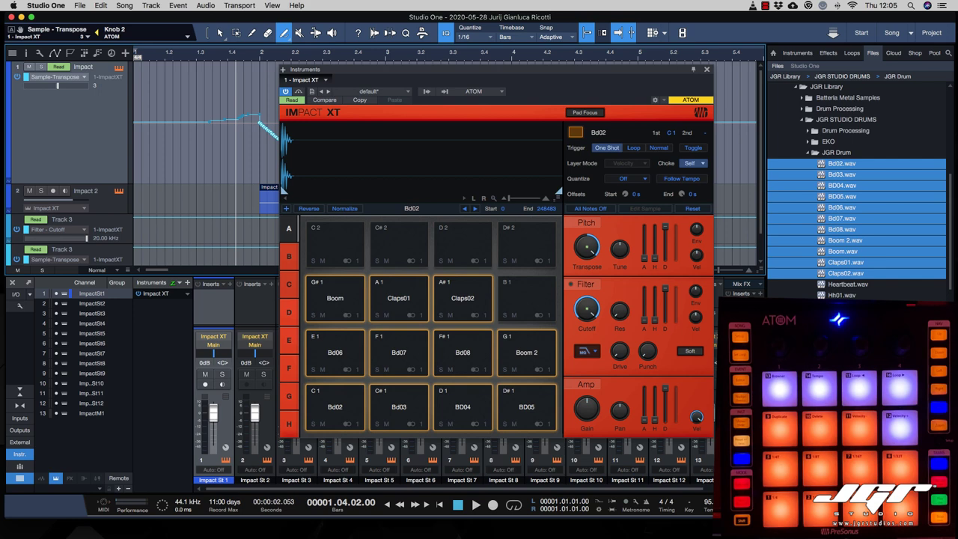
key("F2")
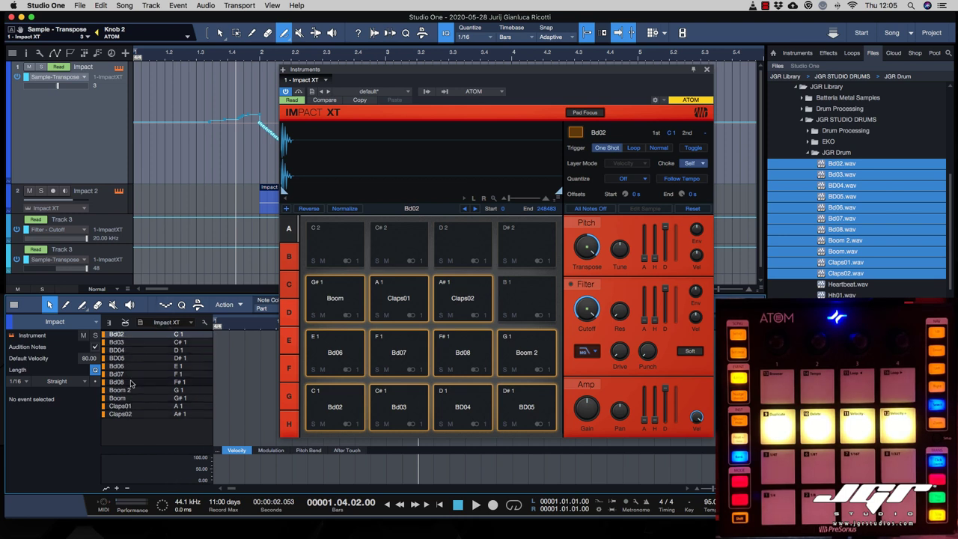
left_click_drag(376, 68, 634, 30)
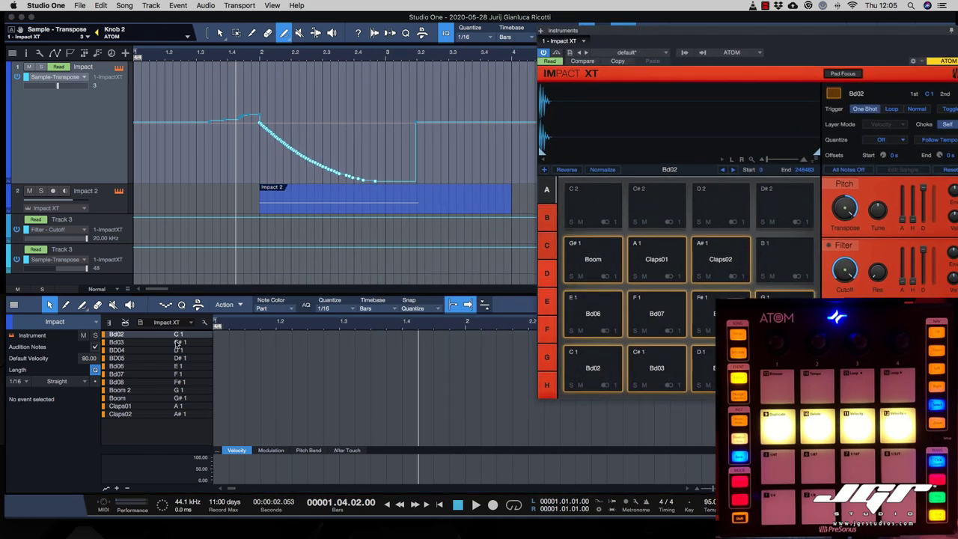
scroll(274, 367, "down", 8)
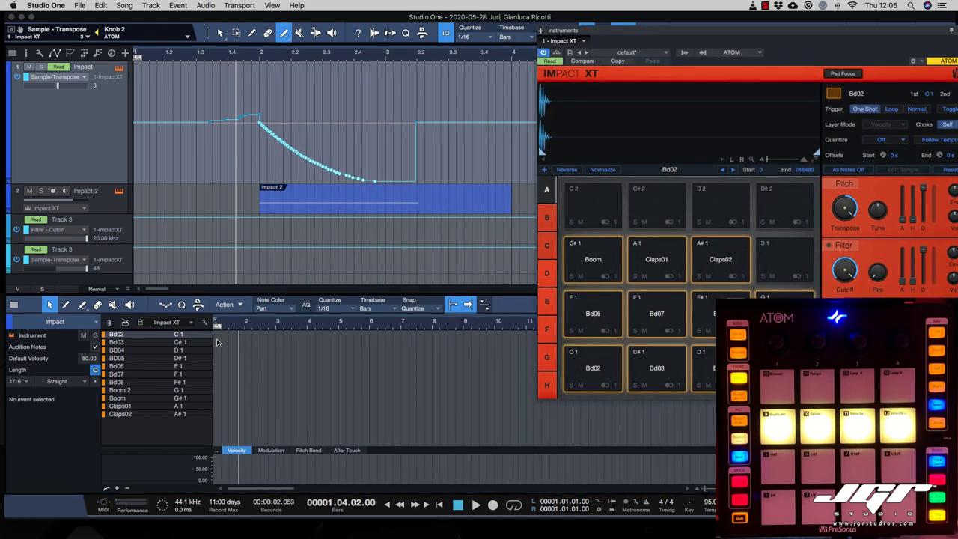
left_click(110, 322)
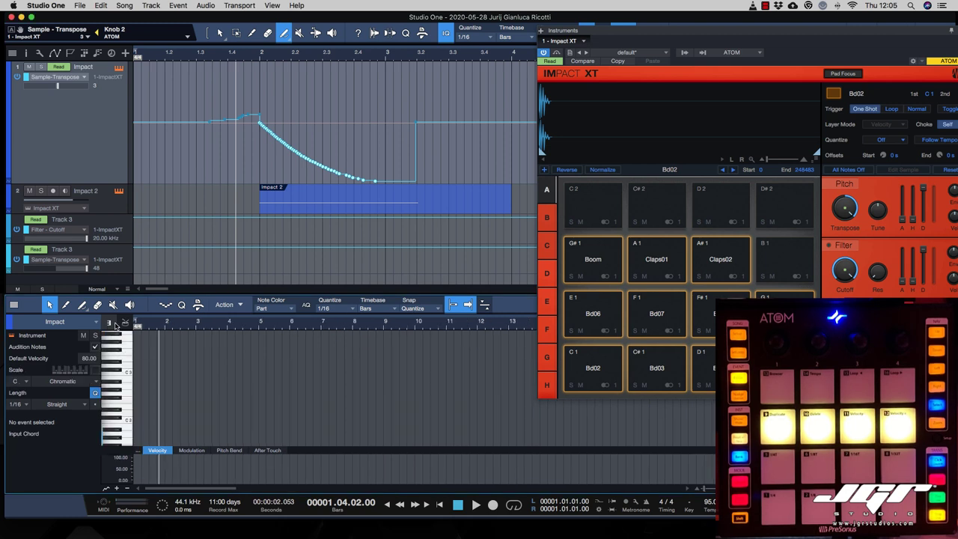
left_click(125, 324)
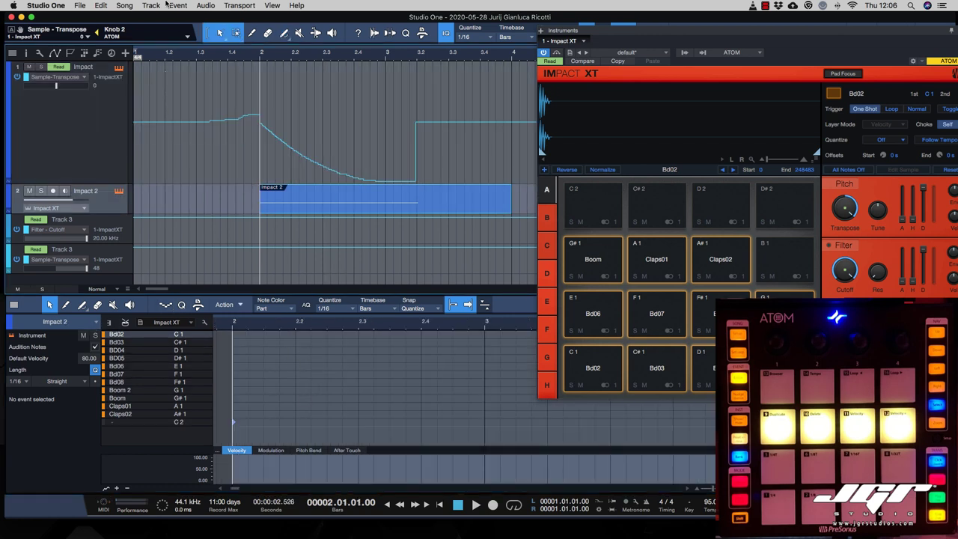
Convert the Impact 2 part into a pattern.
right_click(334, 205)
mouse_move(389, 399)
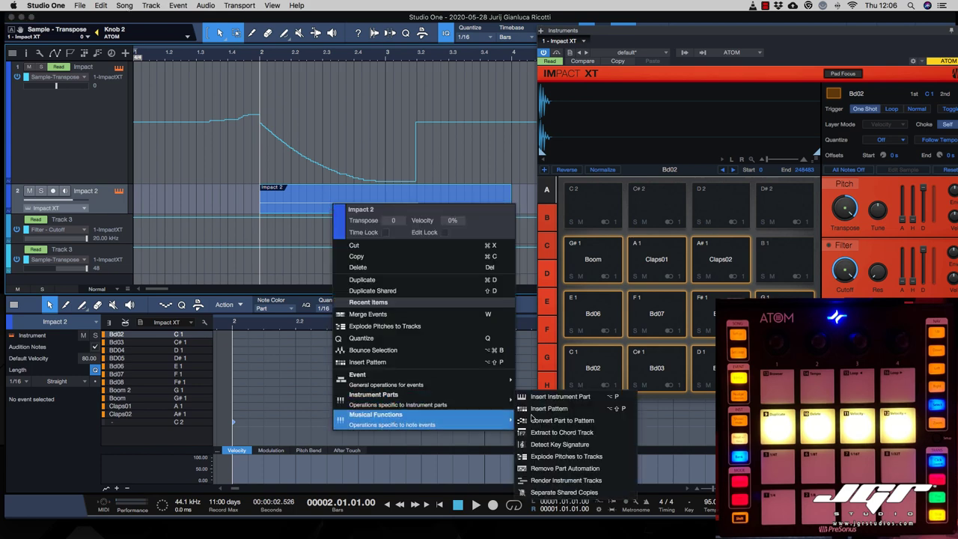
left_click(562, 421)
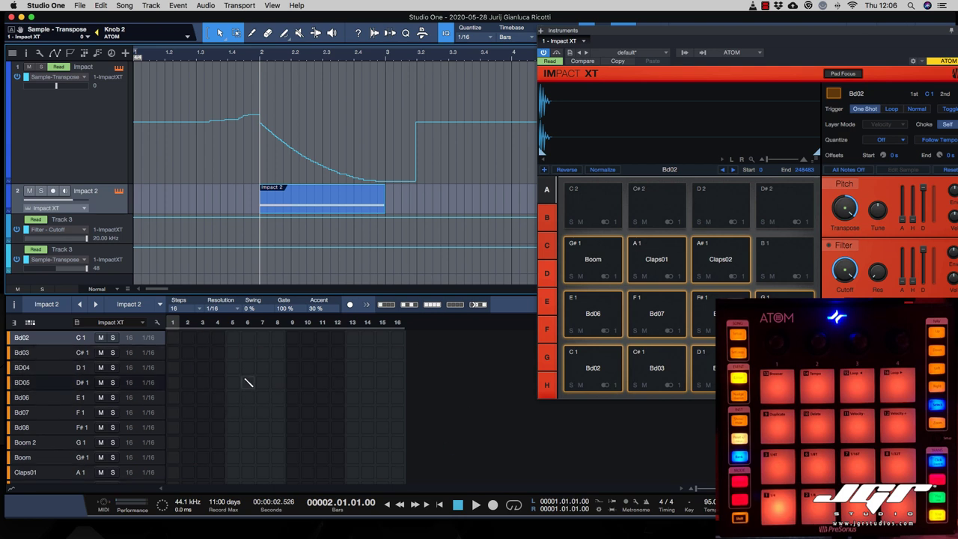
Program the pattern with Bd02 on steps 1, 5, 9, 13 and BD05 on steps 1, 6, 9, 12, 13, and move the Impact XT window back.
left_click(293, 337)
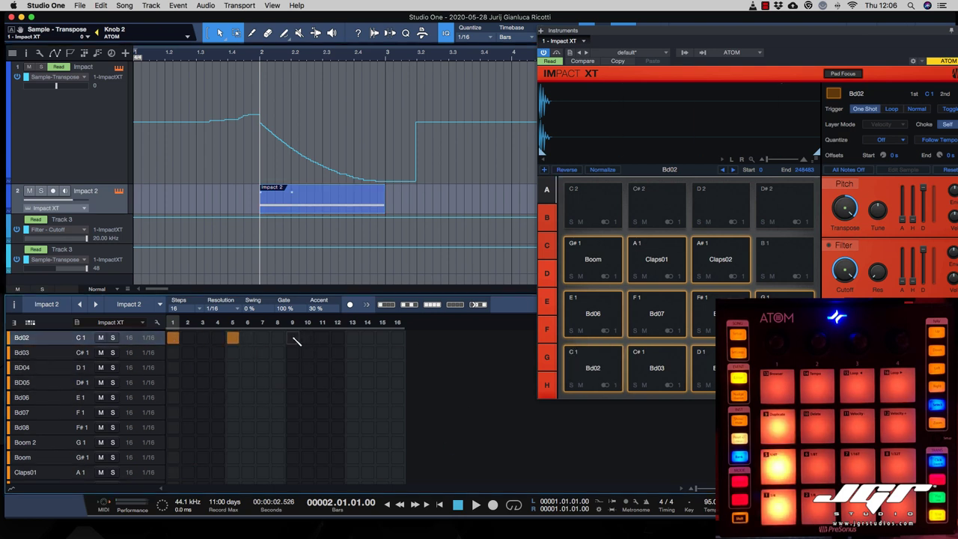
left_click(352, 337)
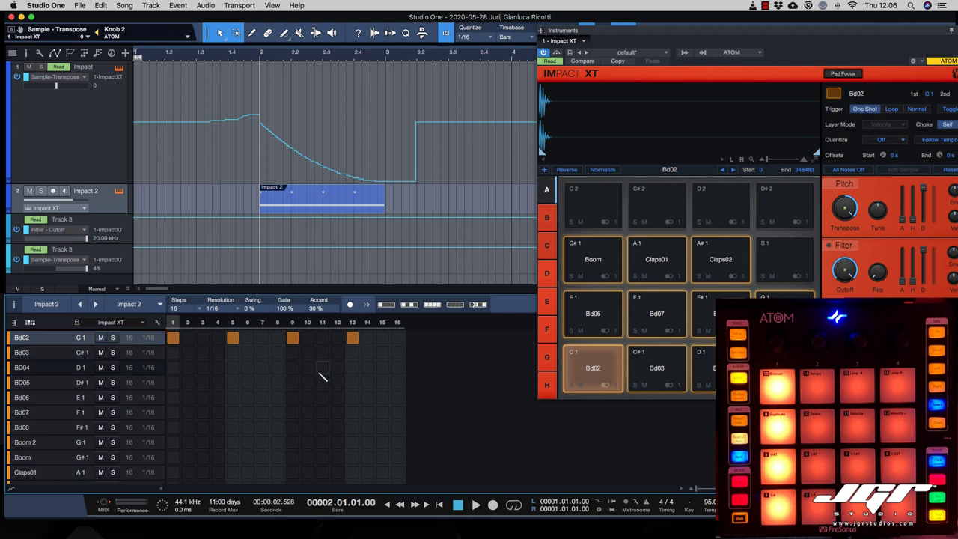
left_click(173, 383)
left_click(248, 383)
left_click(293, 382)
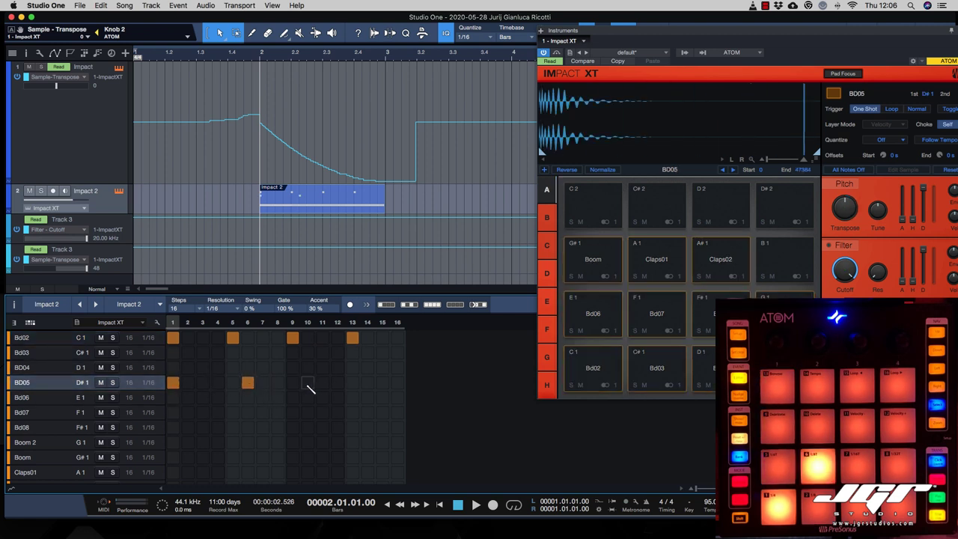
left_click(337, 382)
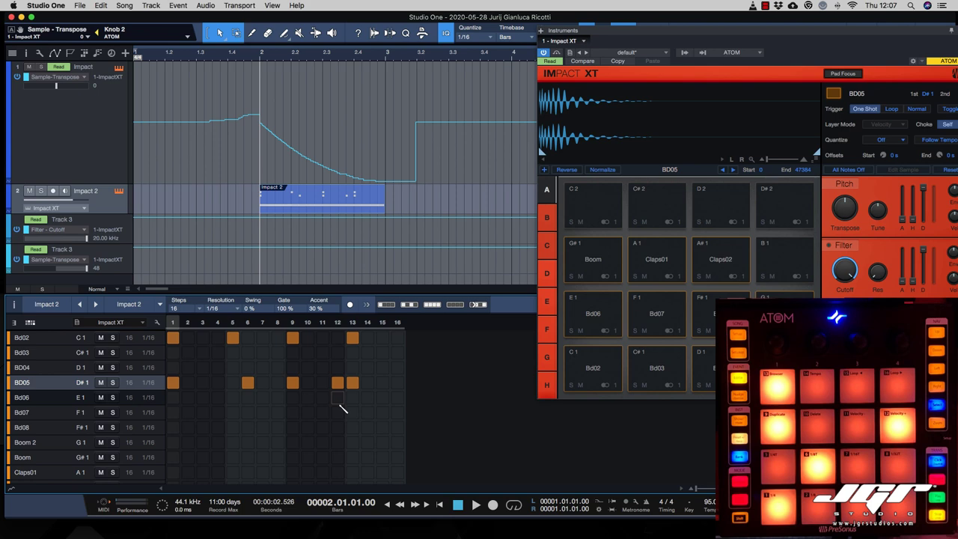
left_click_drag(621, 31, 375, 83)
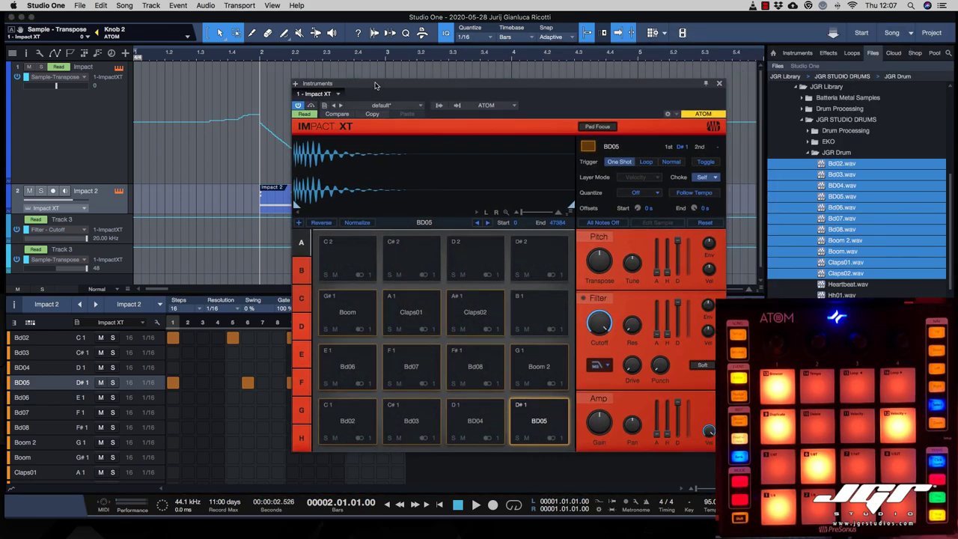